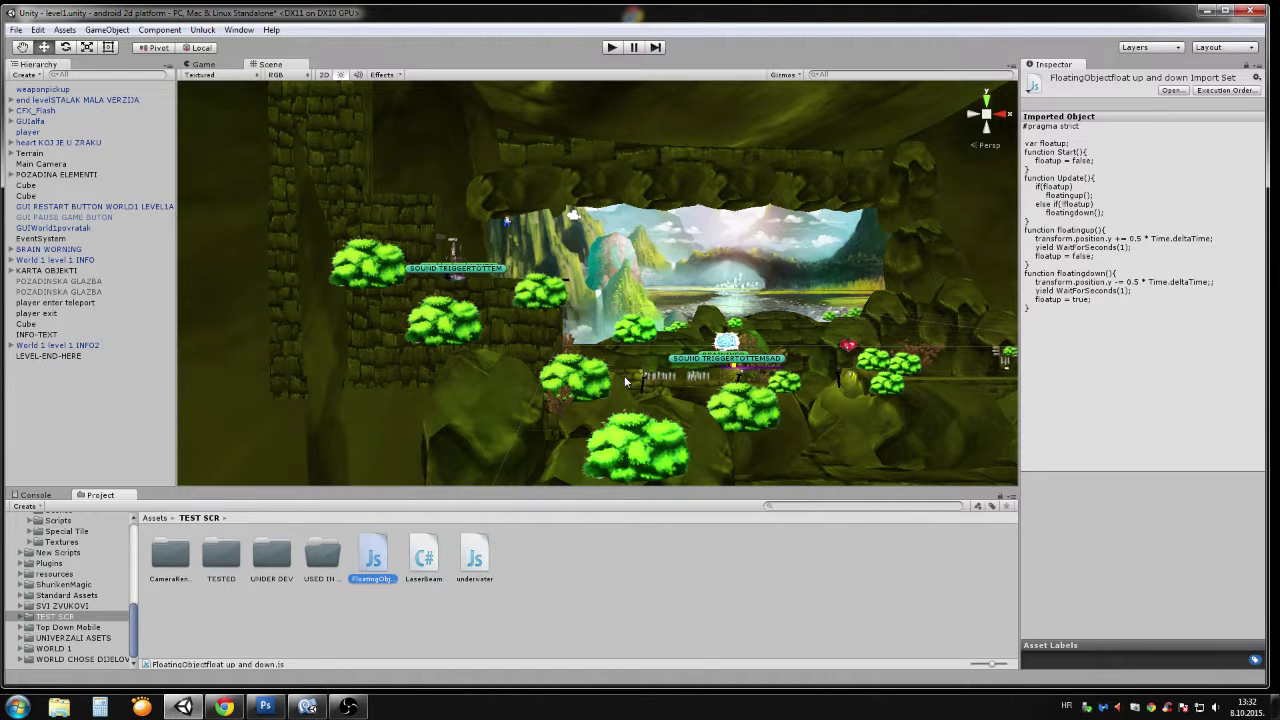
- Zoom in on the cave level, nudge the view left, and start play mode
{"action": "scroll", "coordinate": [640, 365], "scroll_direction": "up", "scroll_amount": 2}
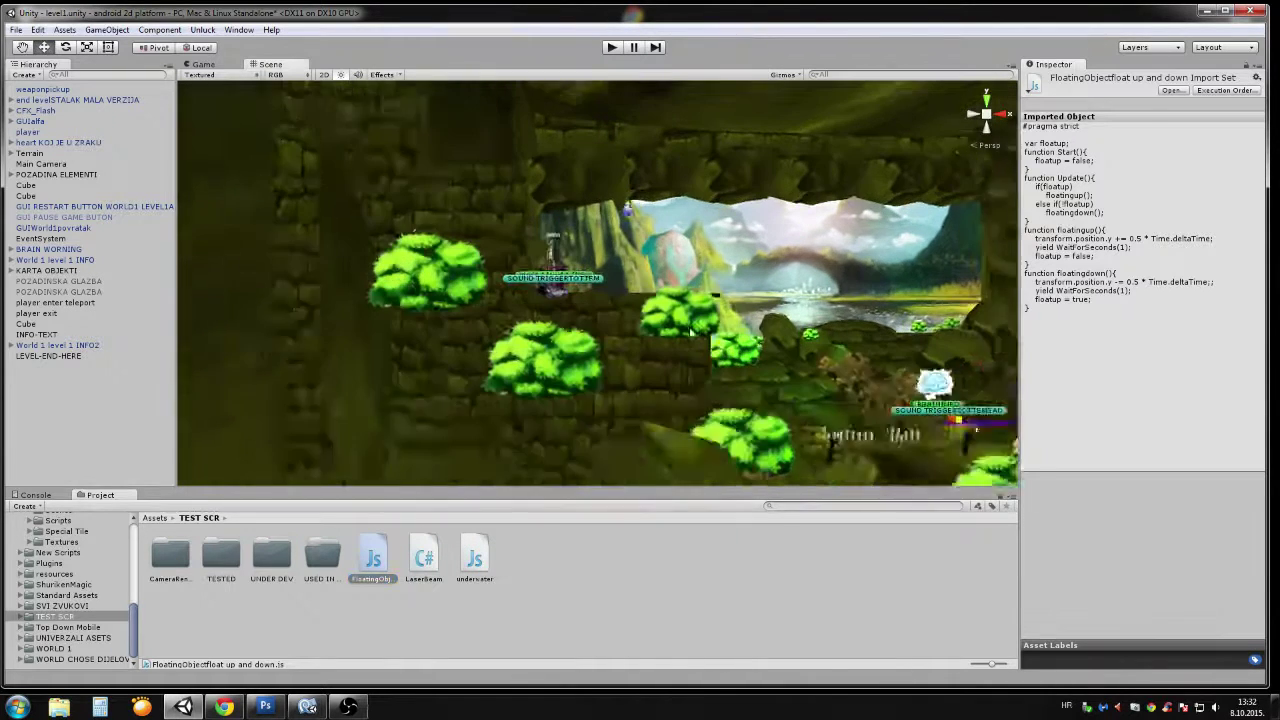
{"action": "scroll", "coordinate": [660, 340], "scroll_direction": "up", "scroll_amount": 2}
{"action": "scroll", "coordinate": [678, 320], "scroll_direction": "up", "scroll_amount": 2}
{"action": "middle_click_drag", "start_coordinate": [678, 320], "coordinate": [631, 315]}
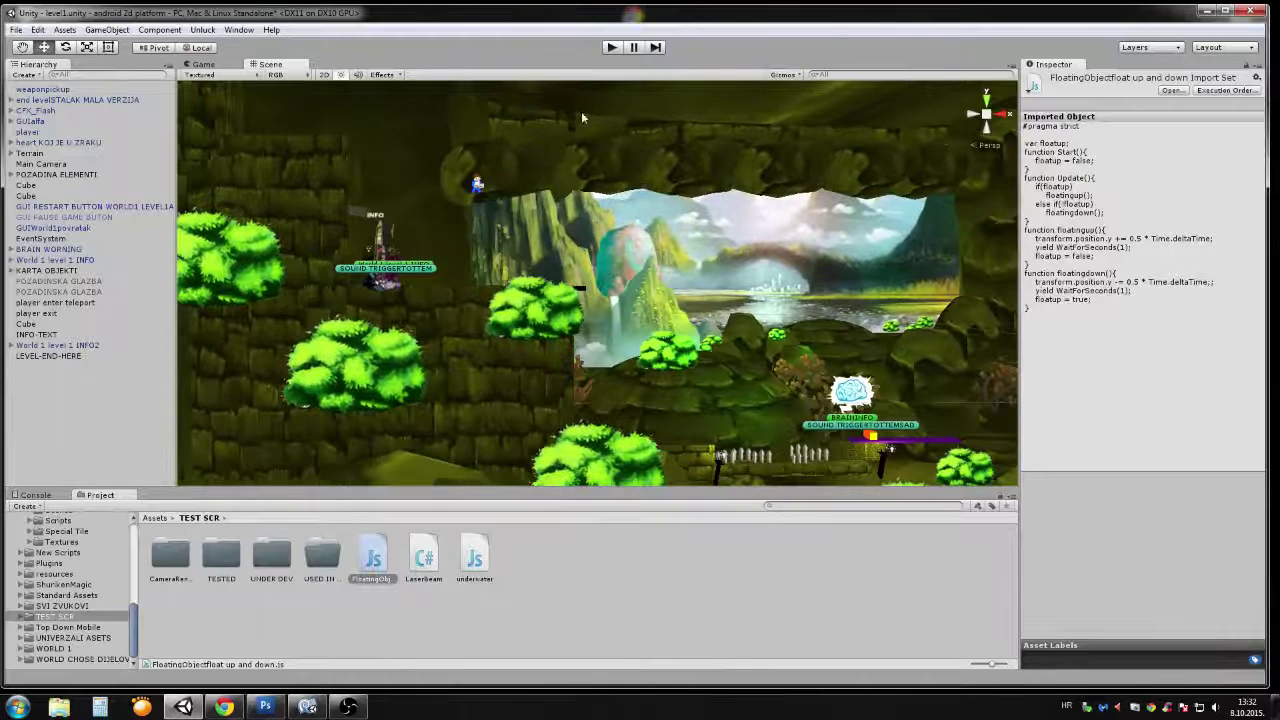
{"action": "left_click", "coordinate": [612, 47]}
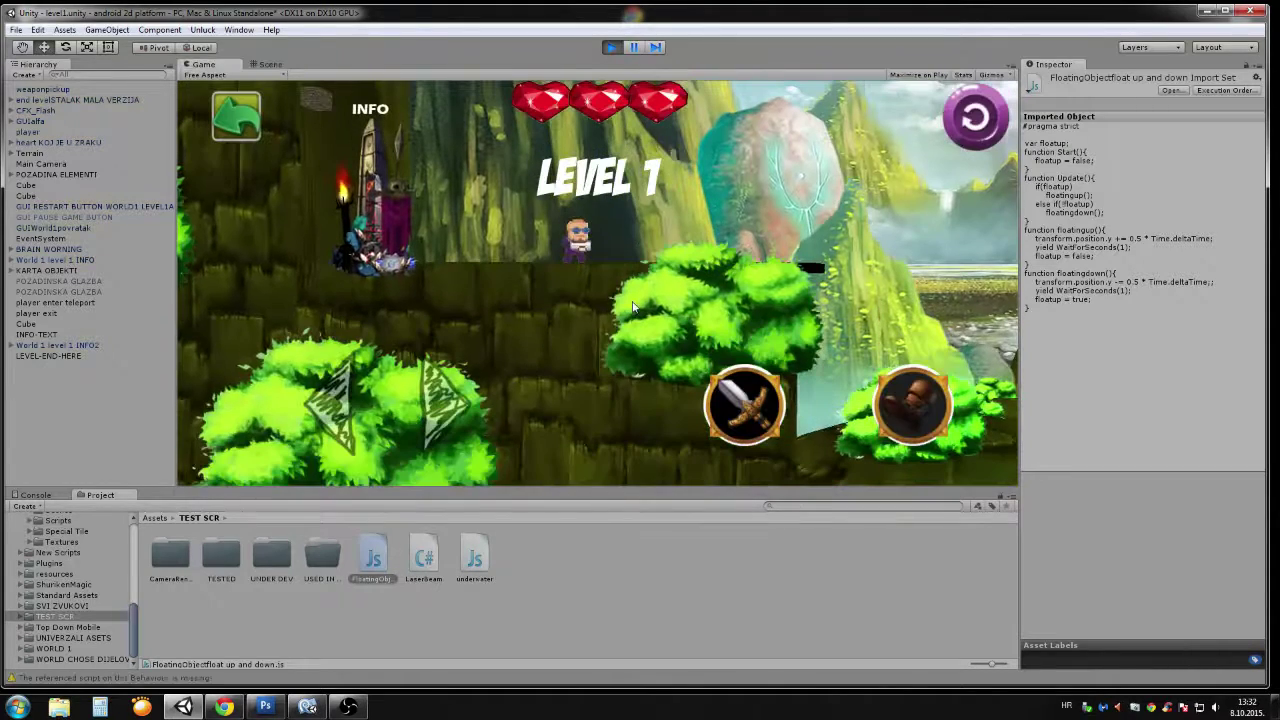
- Walk the player right past the bush to the brain popup, close its hint, then stop
{"action": "key", "text": "Right"}
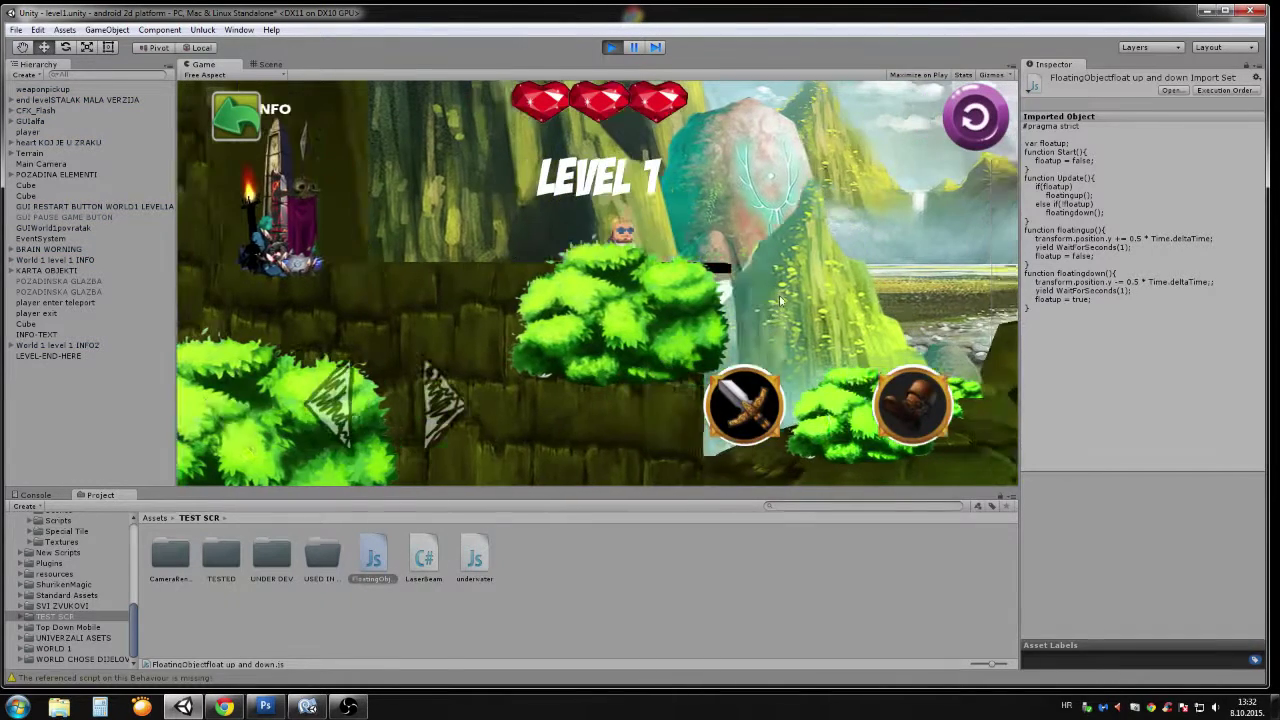
{"action": "key", "text": "Right"}
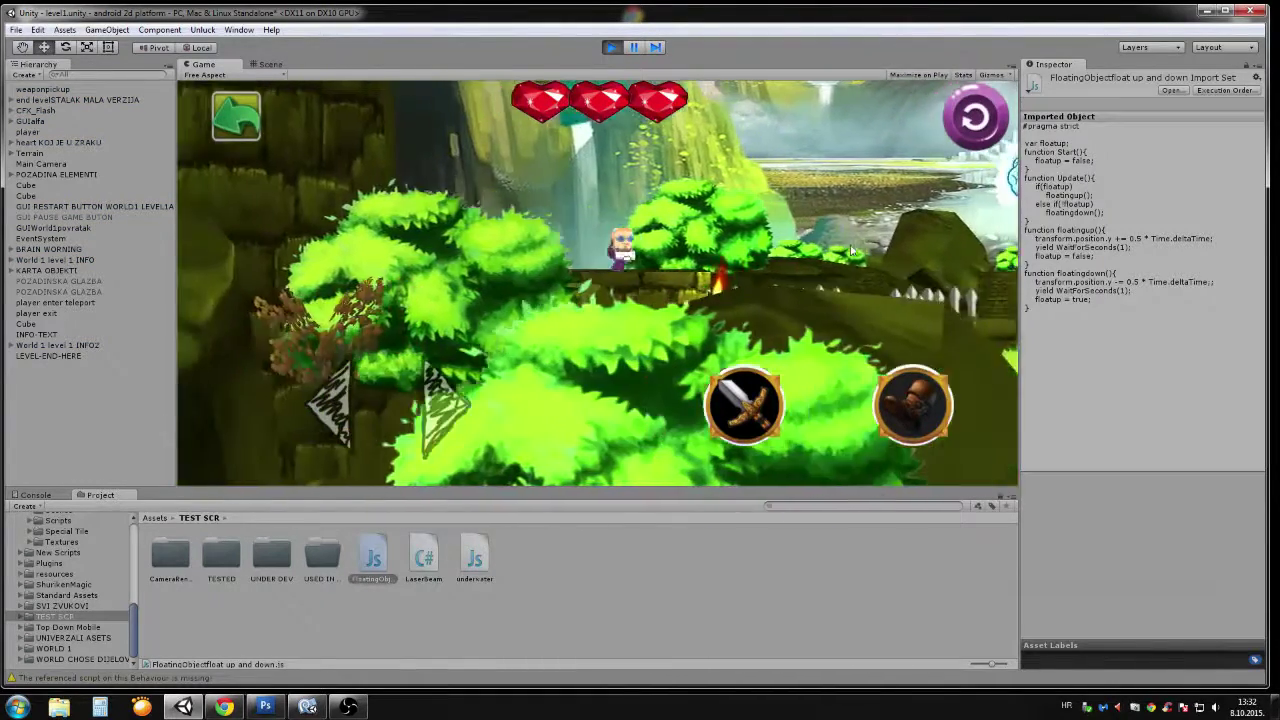
{"action": "key", "text": "Right"}
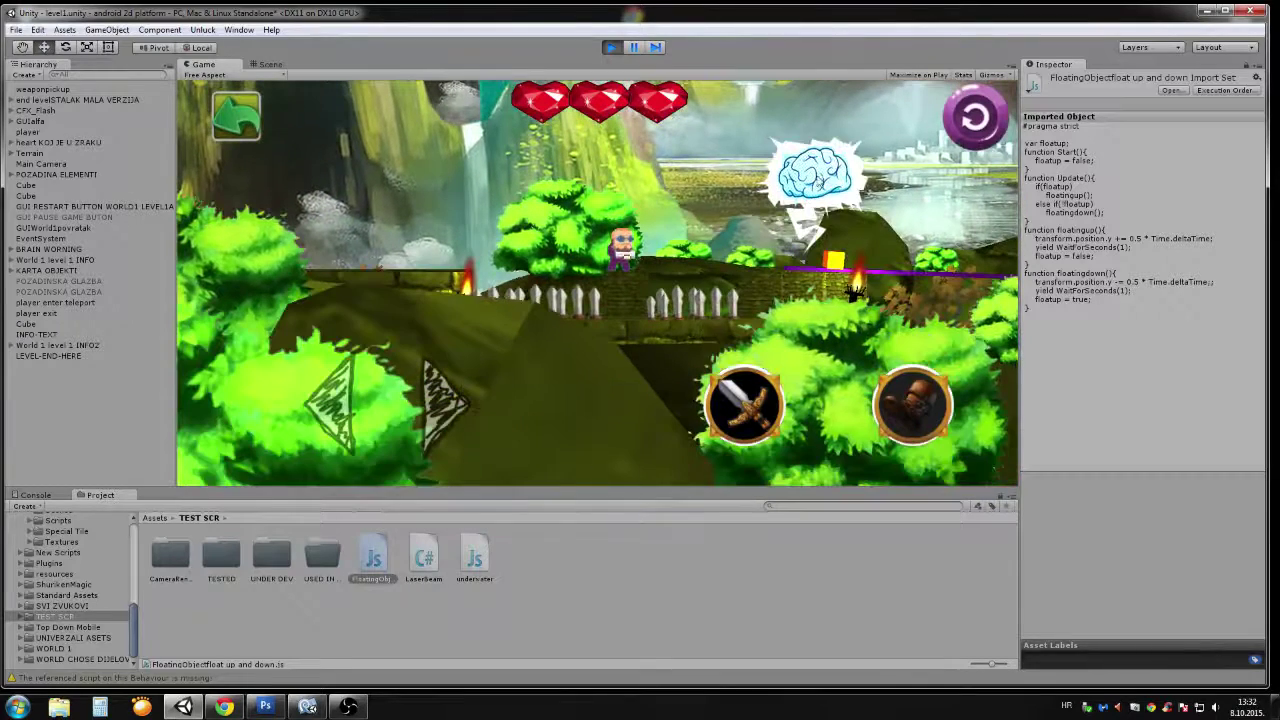
{"action": "key", "text": "Right"}
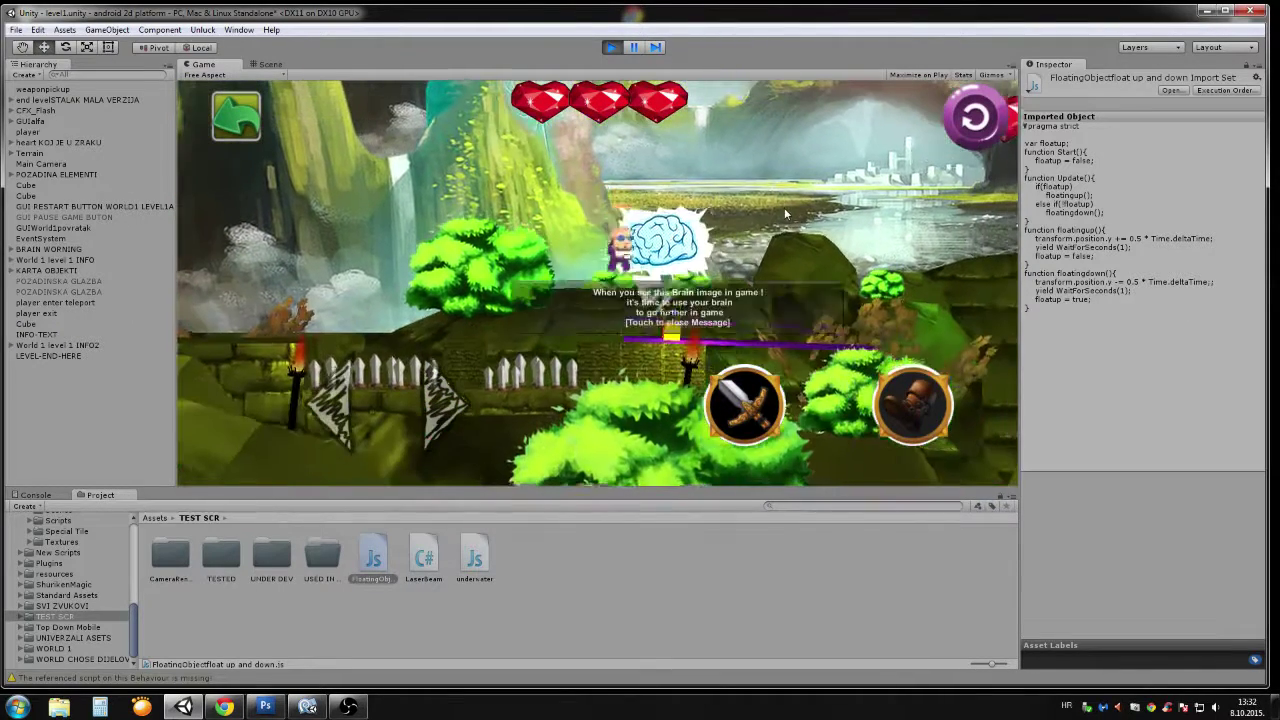
{"action": "left_click", "coordinate": [663, 203]}
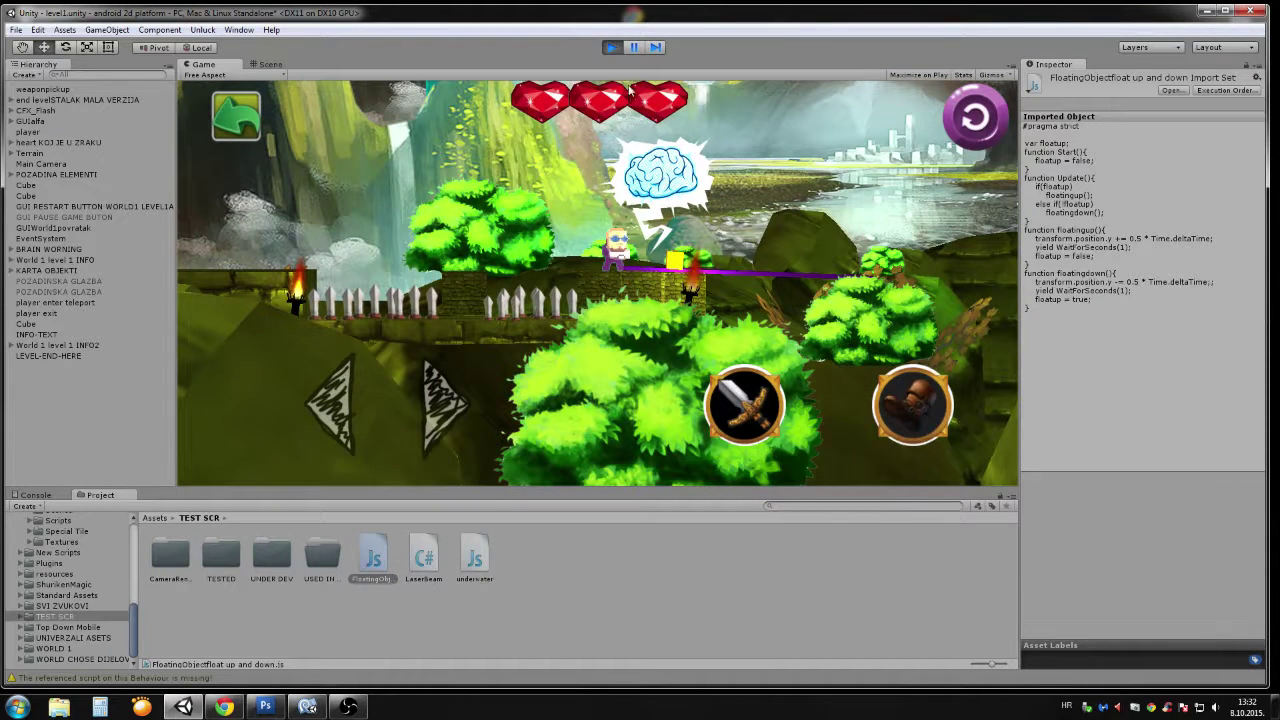
{"action": "left_click", "coordinate": [613, 48]}
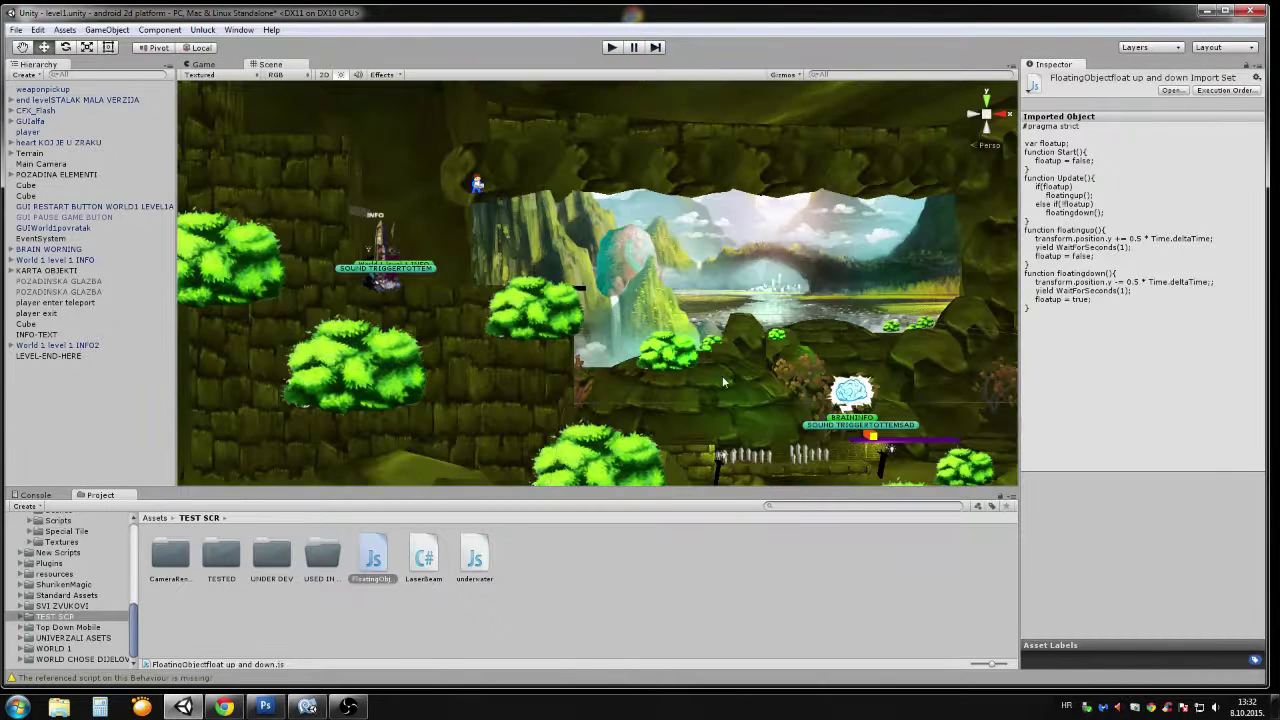
- Zoom to the brain popup and select BRAIN WORNING's child Plane to inspect its materials
{"action": "middle_click_drag", "start_coordinate": [724, 381], "coordinate": [550, 356]}
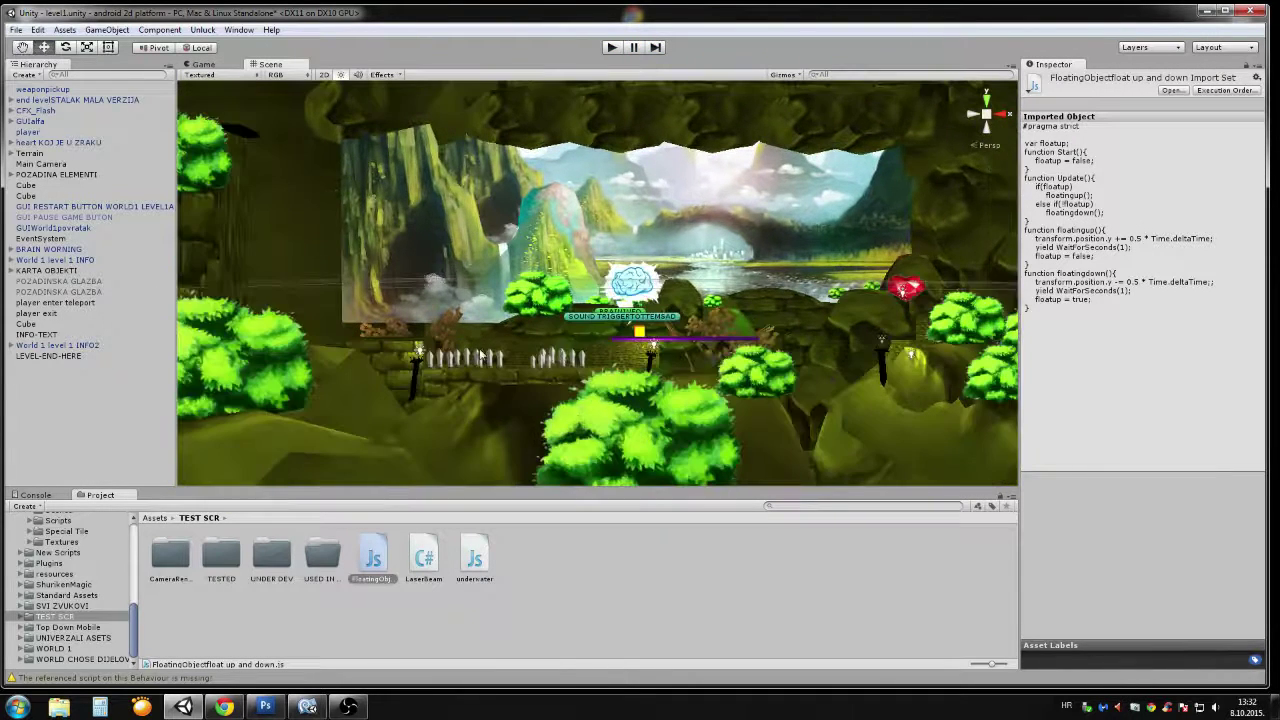
{"action": "scroll", "coordinate": [550, 356], "scroll_direction": "up", "scroll_amount": 3}
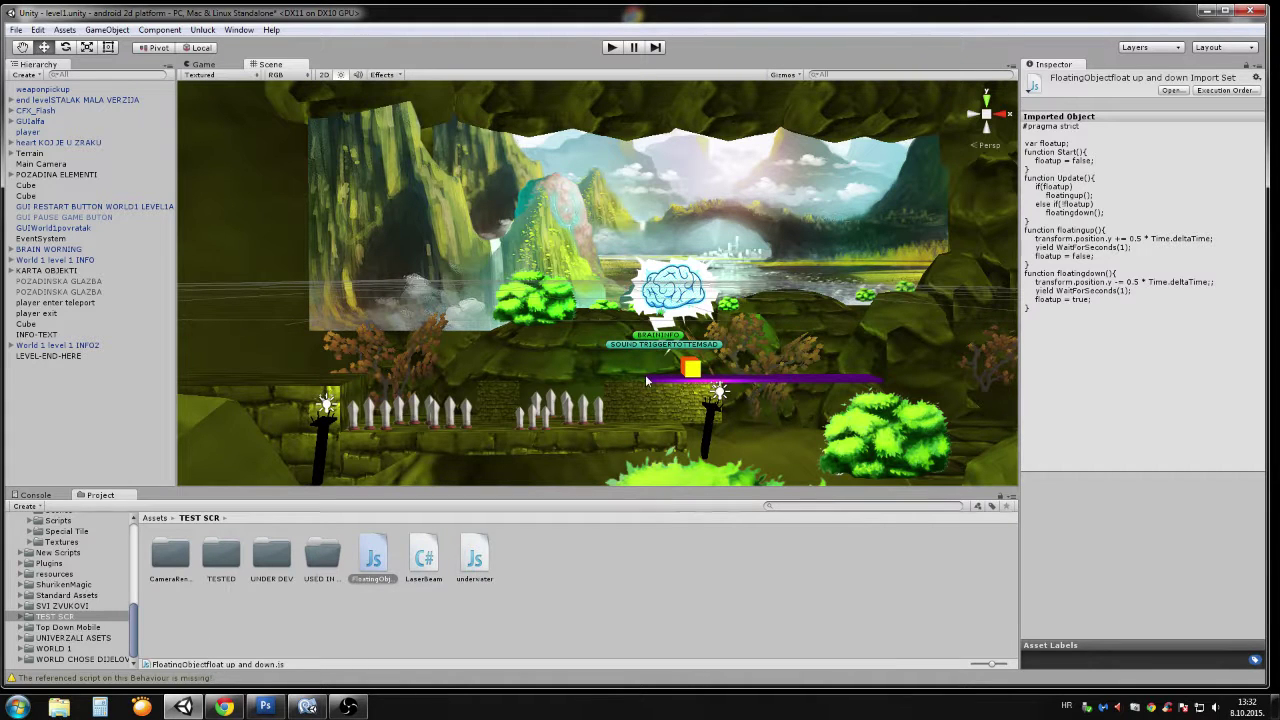
{"action": "left_click", "coordinate": [676, 308]}
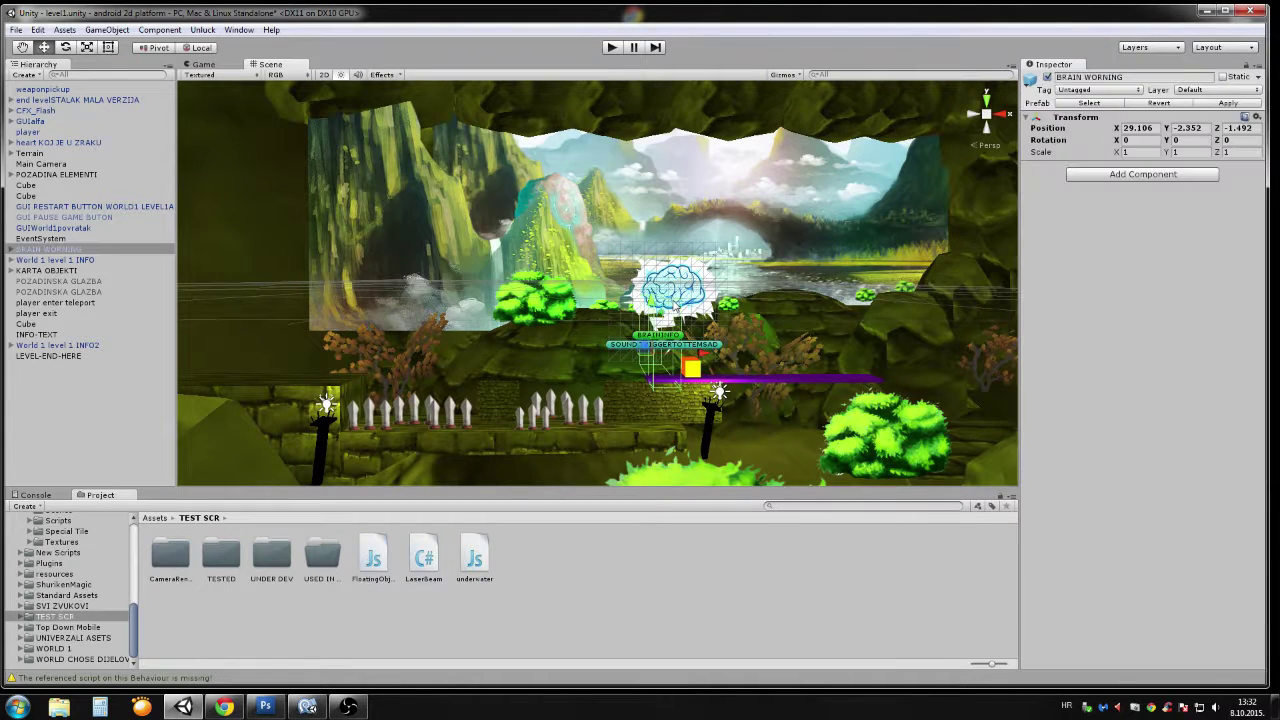
{"action": "left_click", "coordinate": [676, 307]}
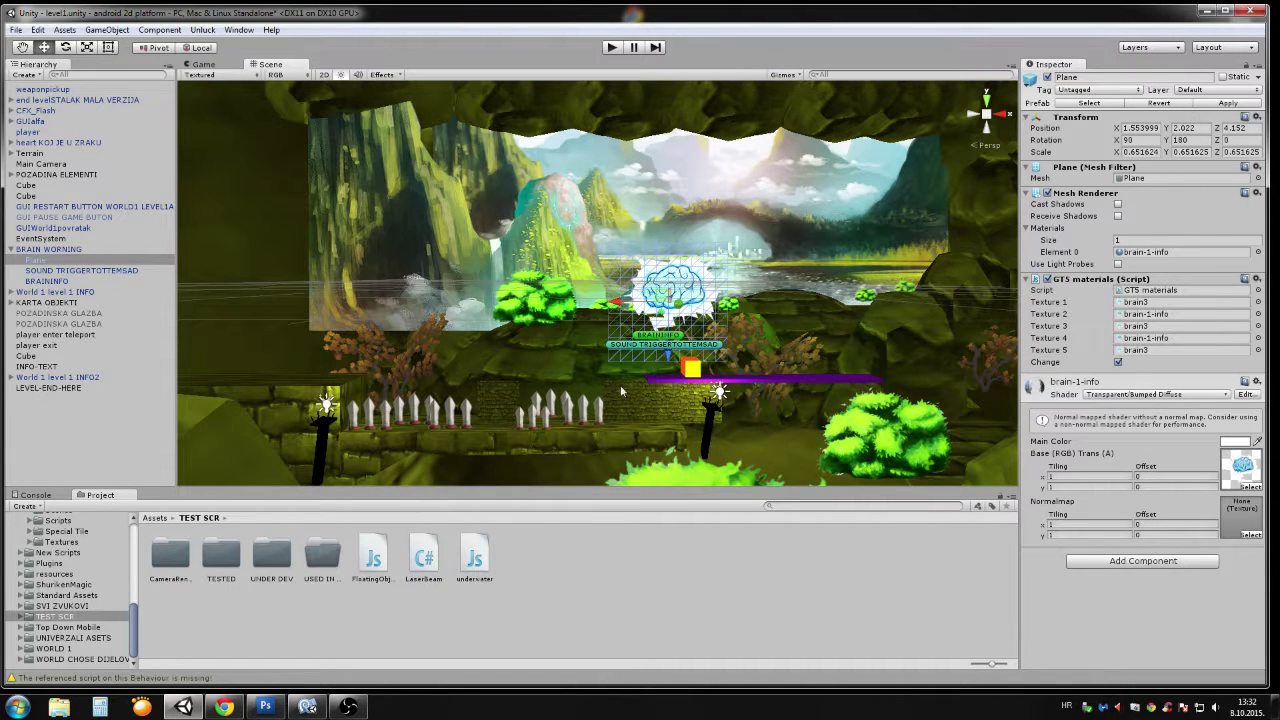
{"action": "right_click_drag", "start_coordinate": [469, 336], "coordinate": [607, 266]}
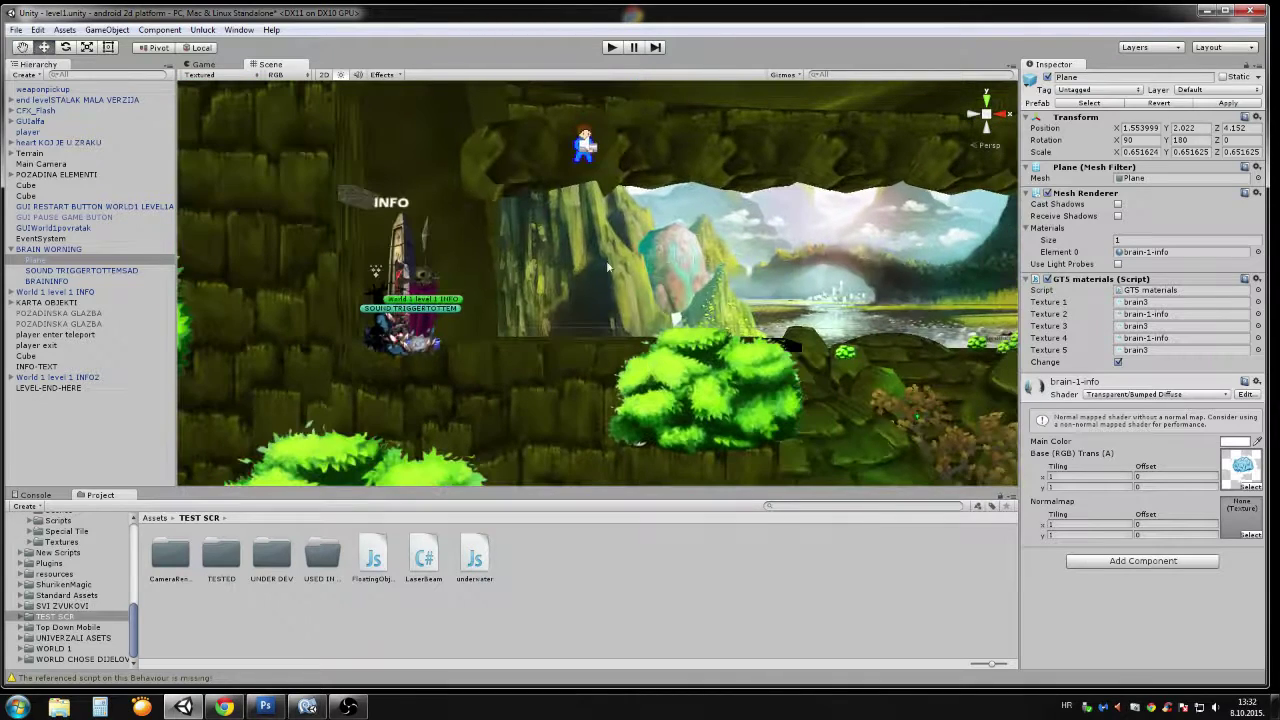
- Select the player, scroll its Inspector to Playerhealth and Rigidbody, then run the level
{"action": "left_click", "coordinate": [585, 148]}
{"action": "scroll", "coordinate": [1160, 461], "scroll_direction": "down", "scroll_amount": 2}
{"action": "scroll", "coordinate": [1160, 461], "scroll_direction": "down", "scroll_amount": 5}
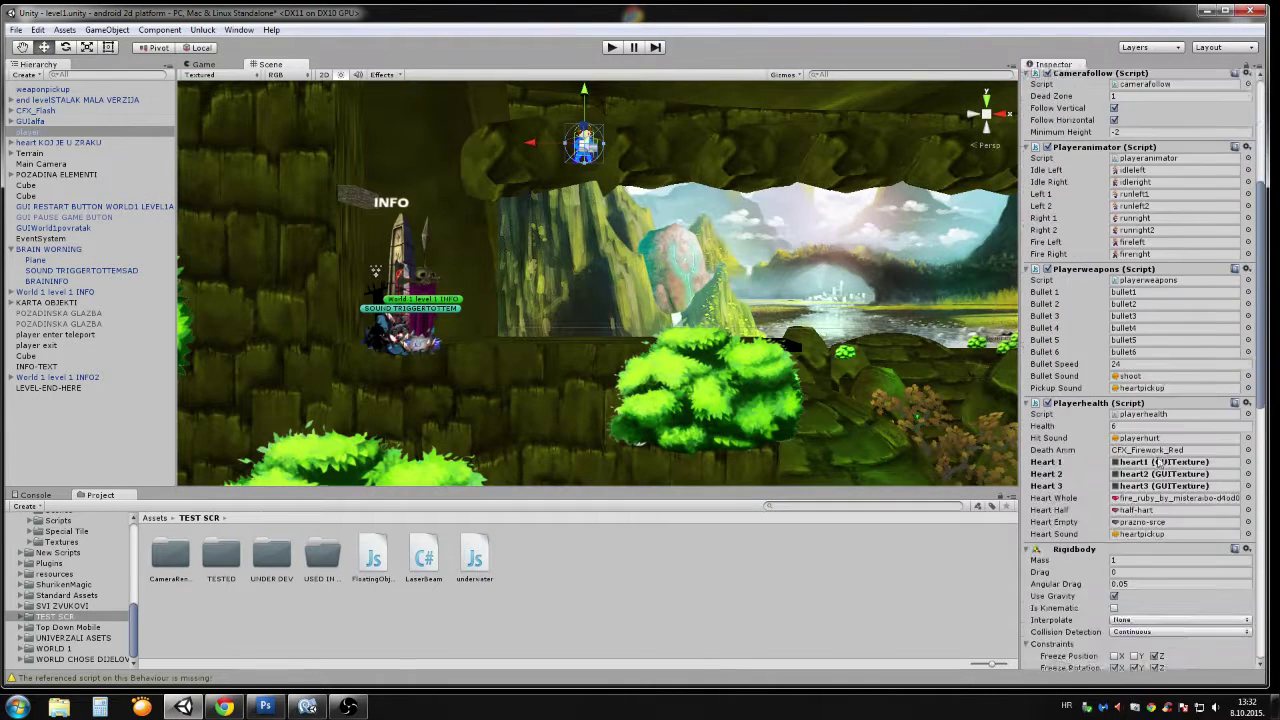
{"action": "scroll", "coordinate": [1160, 461], "scroll_direction": "down", "scroll_amount": 5}
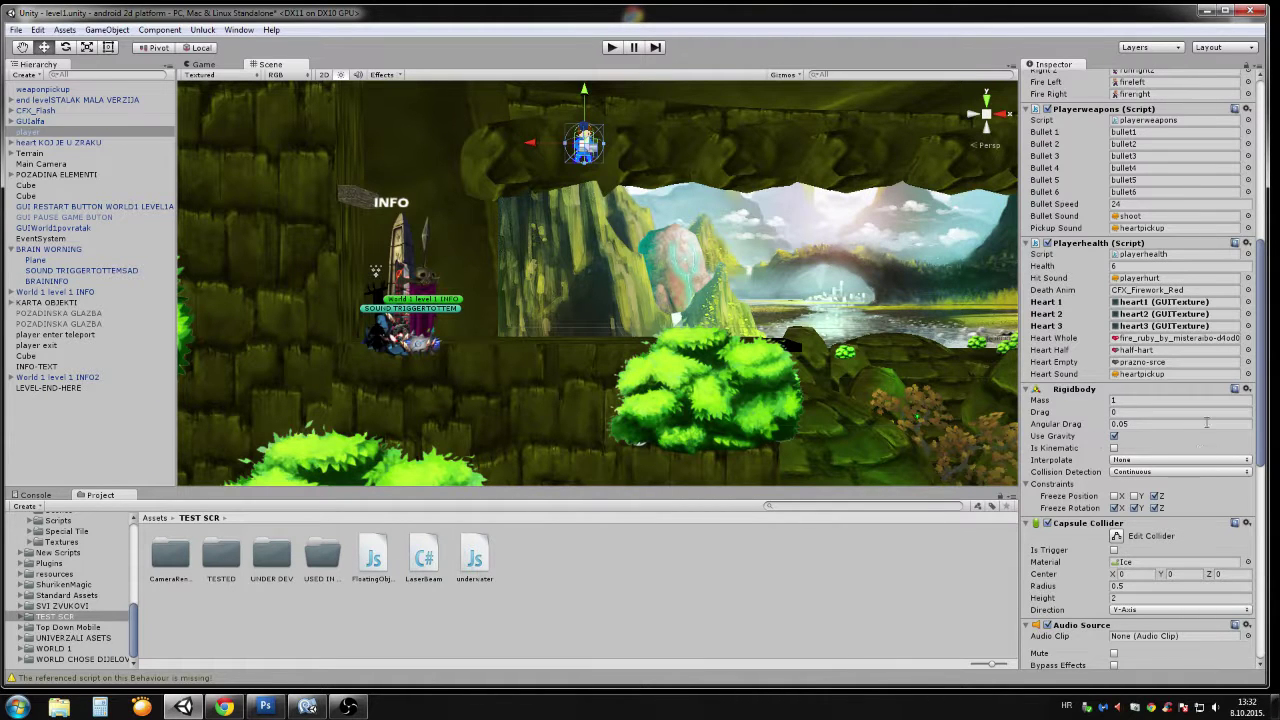
{"action": "left_click", "coordinate": [611, 47]}
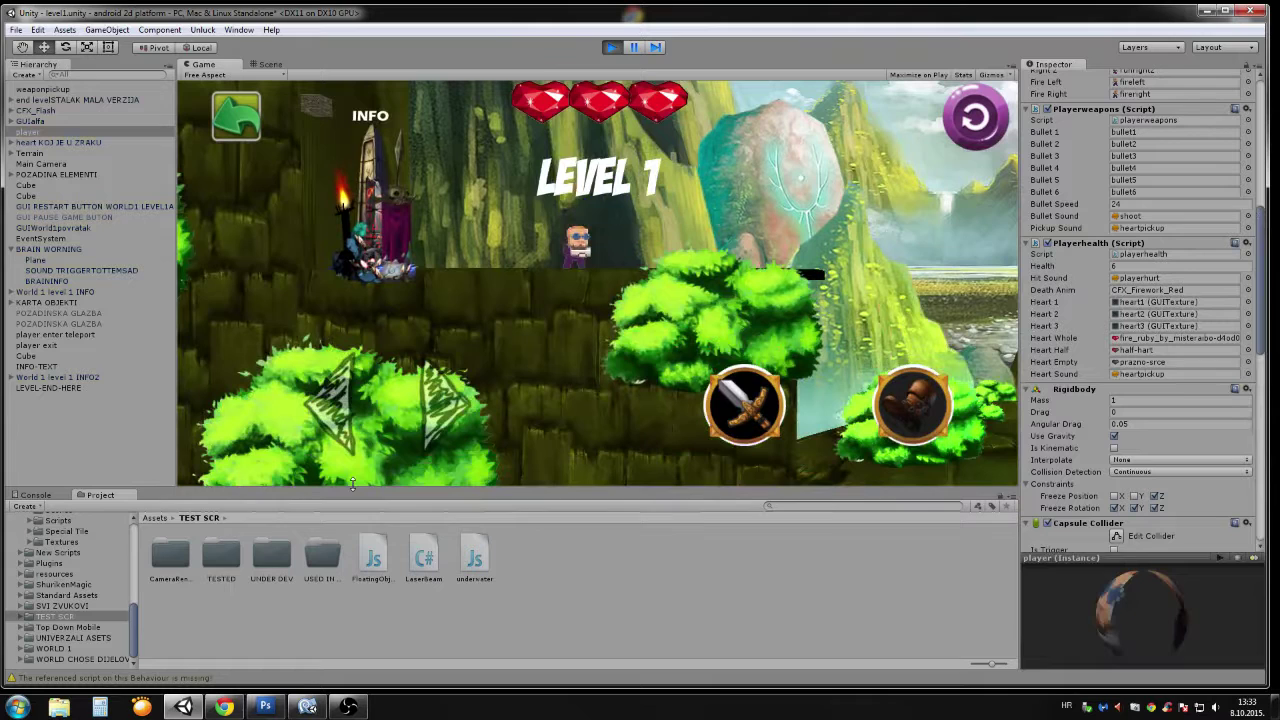
- During play, untick the player's Rigidbody Use Gravity, then stop the game
{"action": "left_click", "coordinate": [88, 131]}
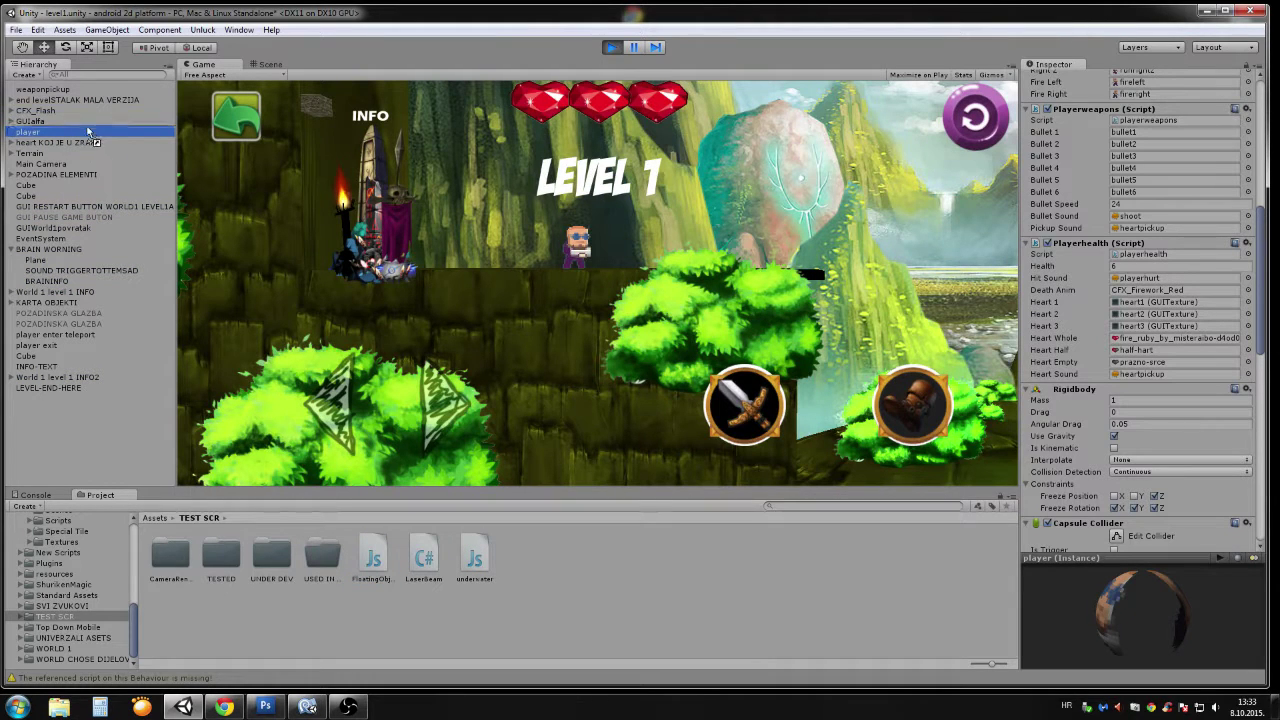
{"action": "left_click", "coordinate": [1114, 436]}
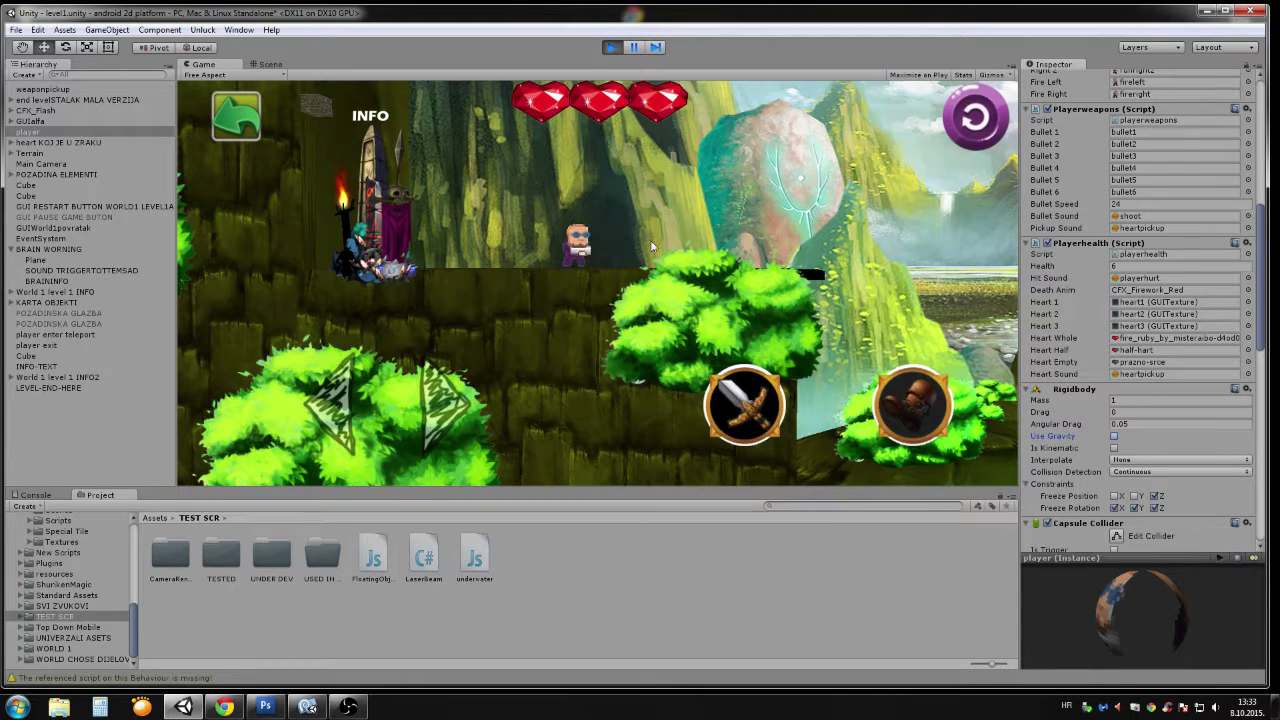
{"action": "left_click", "coordinate": [612, 50]}
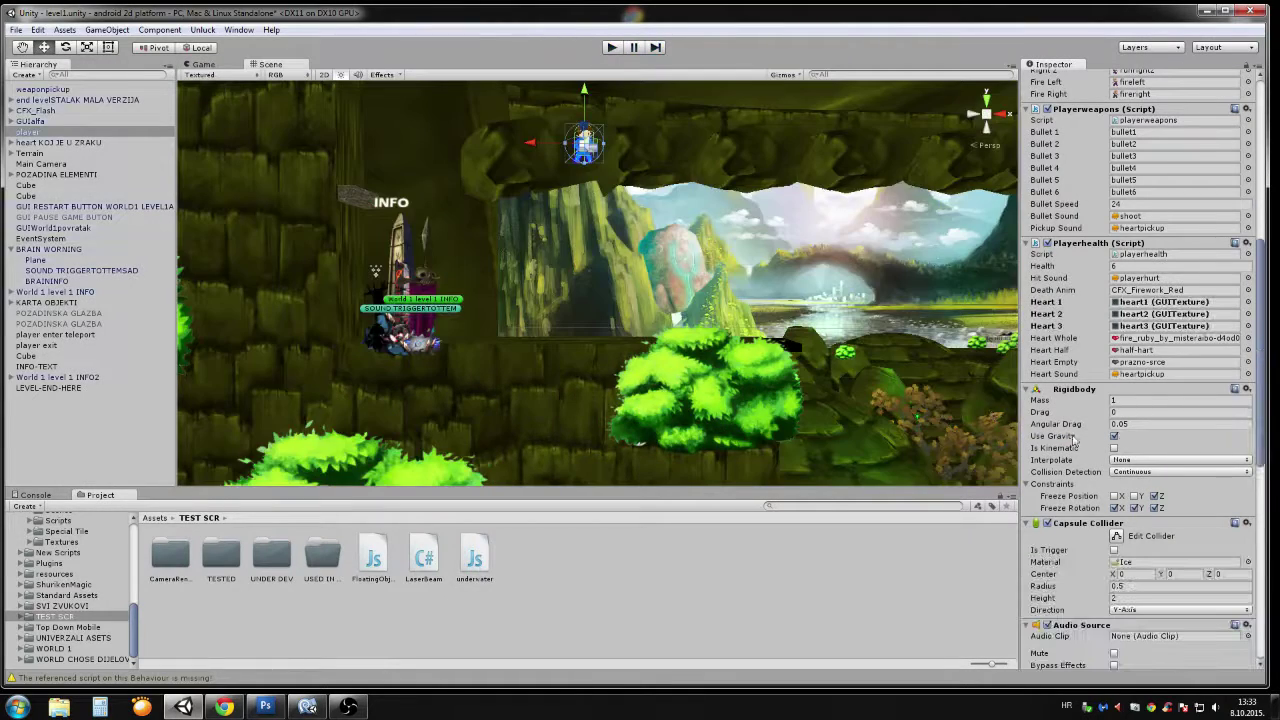
- Pan and zoom the Scene view back to the player beside the INFO sign
{"action": "middle_click_drag", "start_coordinate": [522, 298], "coordinate": [825, 338]}
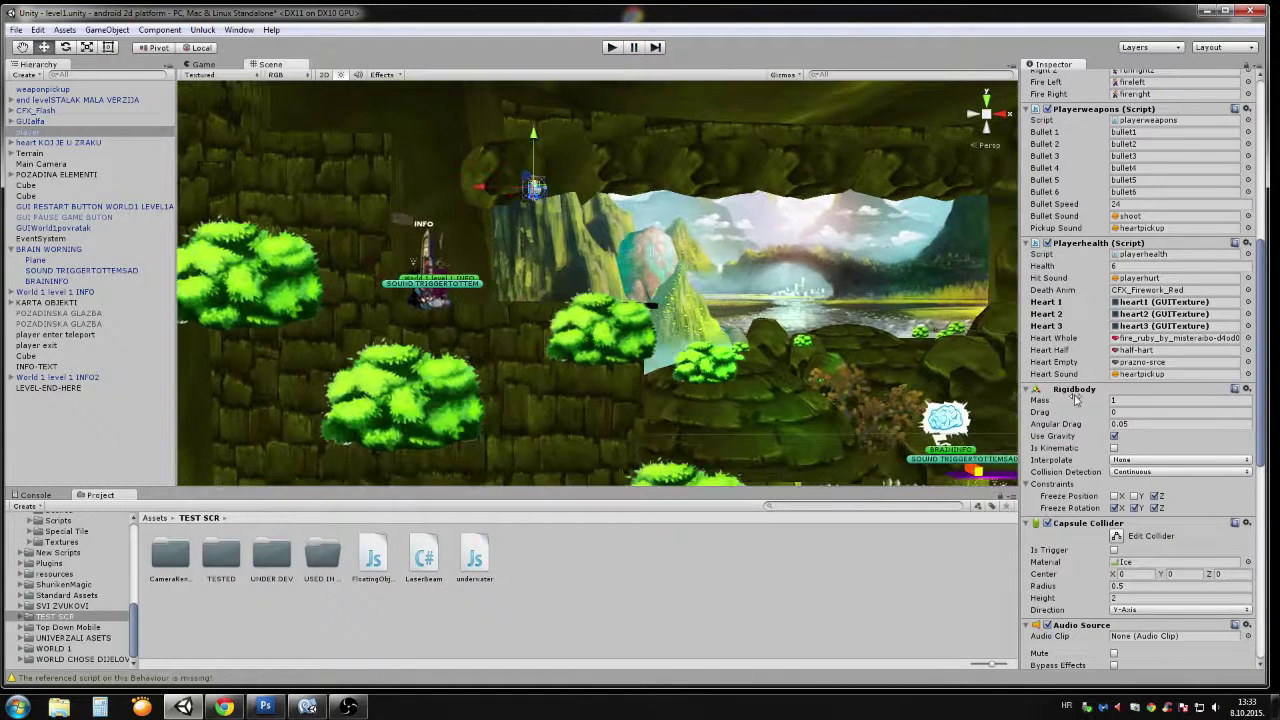
{"action": "scroll", "coordinate": [825, 338], "scroll_direction": "up", "scroll_amount": 2}
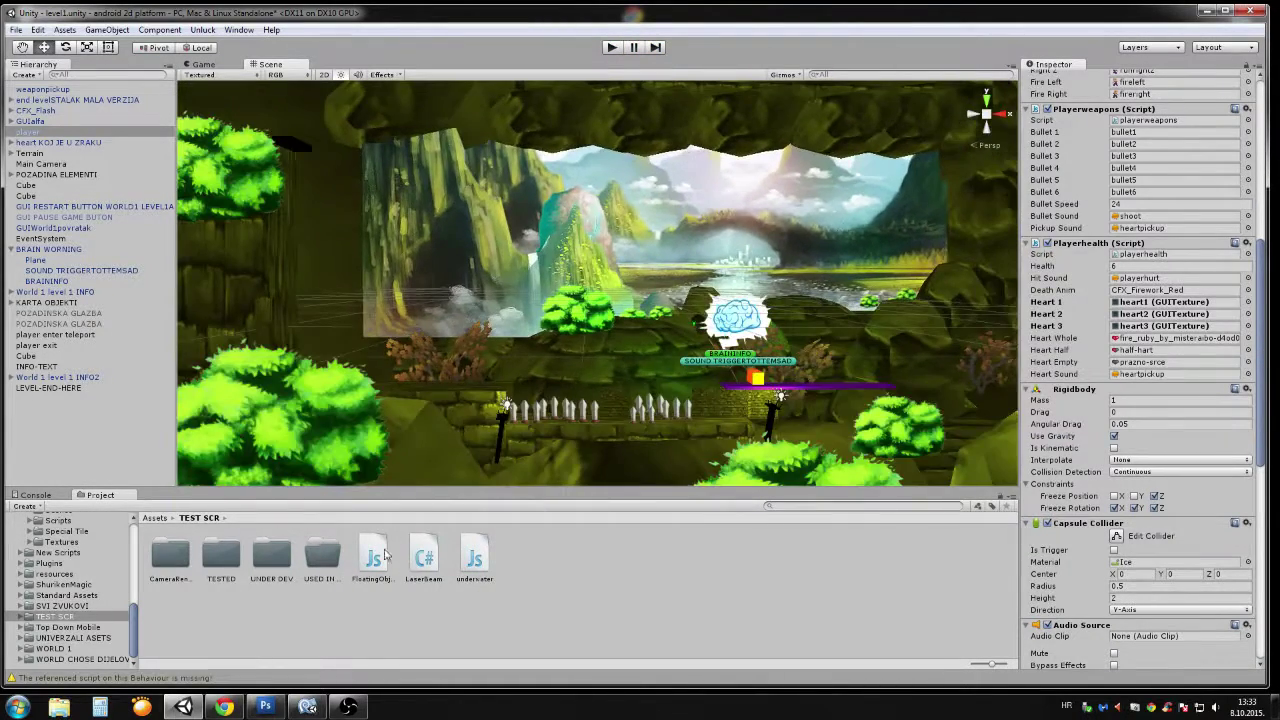
{"action": "mouse_move", "coordinate": [339, 322]}
{"action": "middle_mouse_down"}
{"action": "mouse_move", "coordinate": [495, 320]}
{"action": "mouse_move", "coordinate": [488, 360]}
{"action": "middle_mouse_up"}
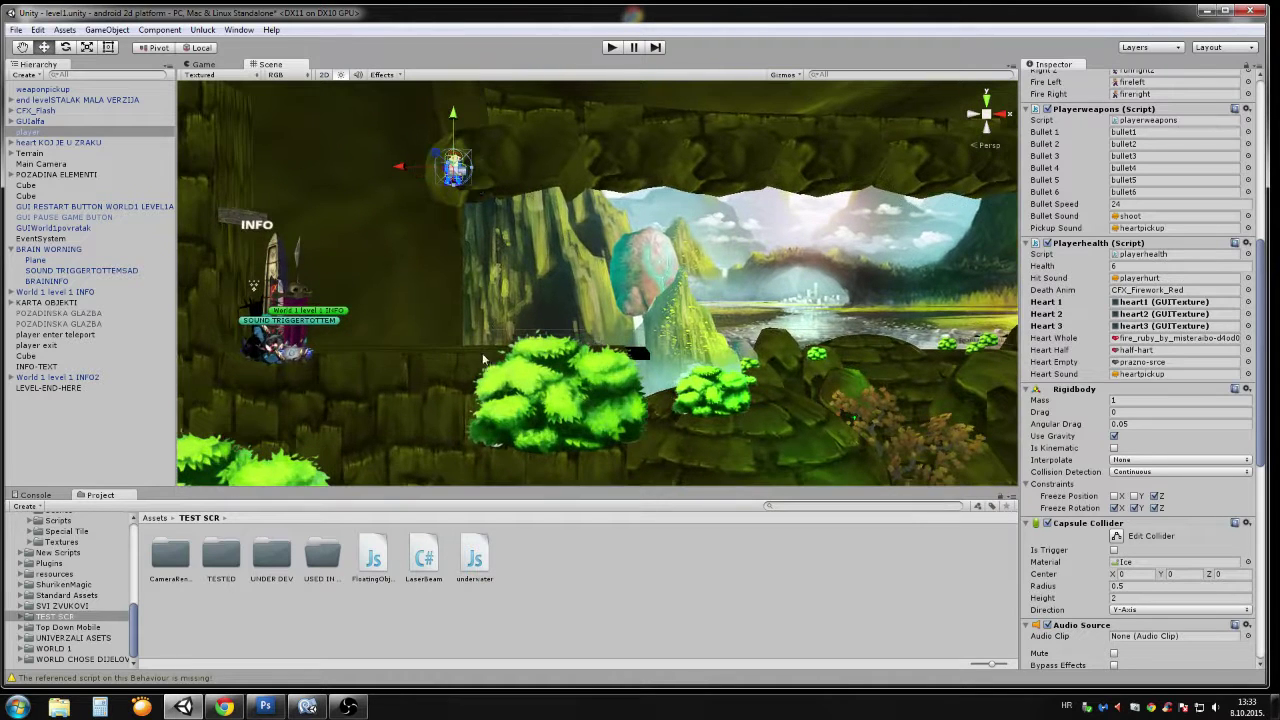
- Bring up the FloatingObject script and locate the rise and fall speed values
{"action": "left_click", "coordinate": [310, 700]}
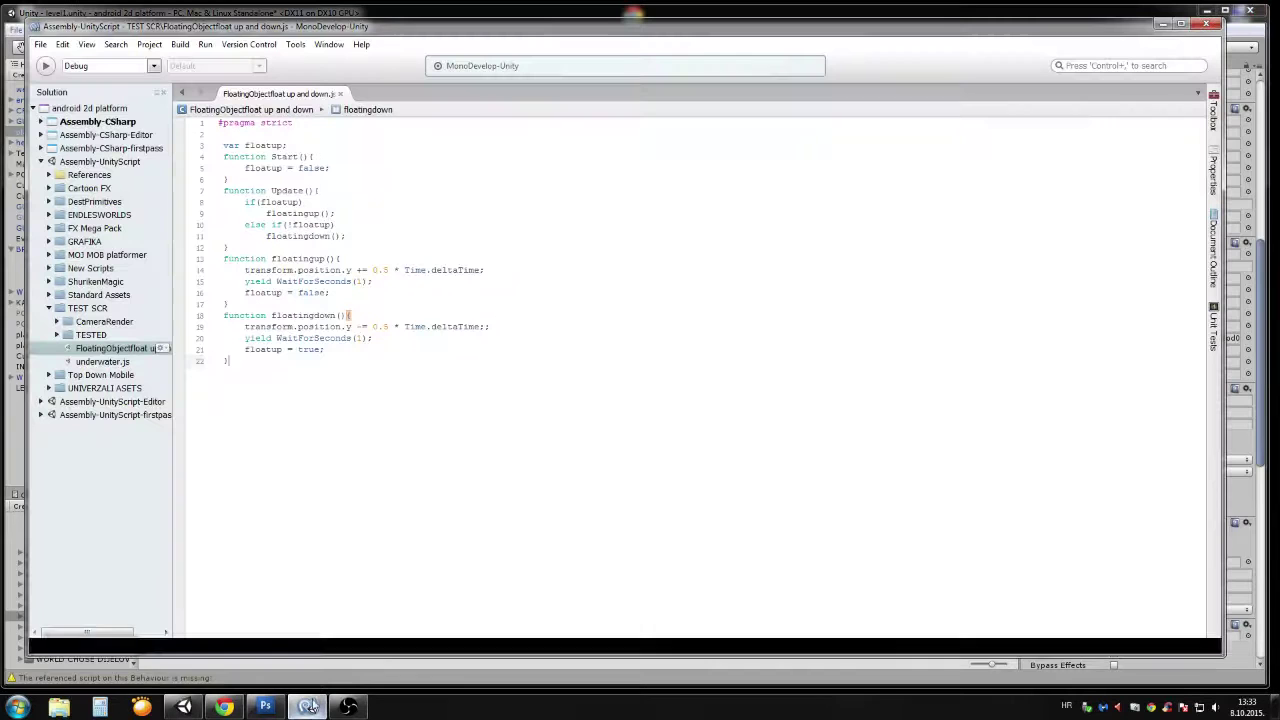
{"action": "scroll", "coordinate": [662, 400], "scroll_direction": "up", "scroll_amount": 1, "text": "ctrl"}
{"action": "scroll", "coordinate": [662, 400], "scroll_direction": "up", "scroll_amount": 2, "text": "ctrl"}
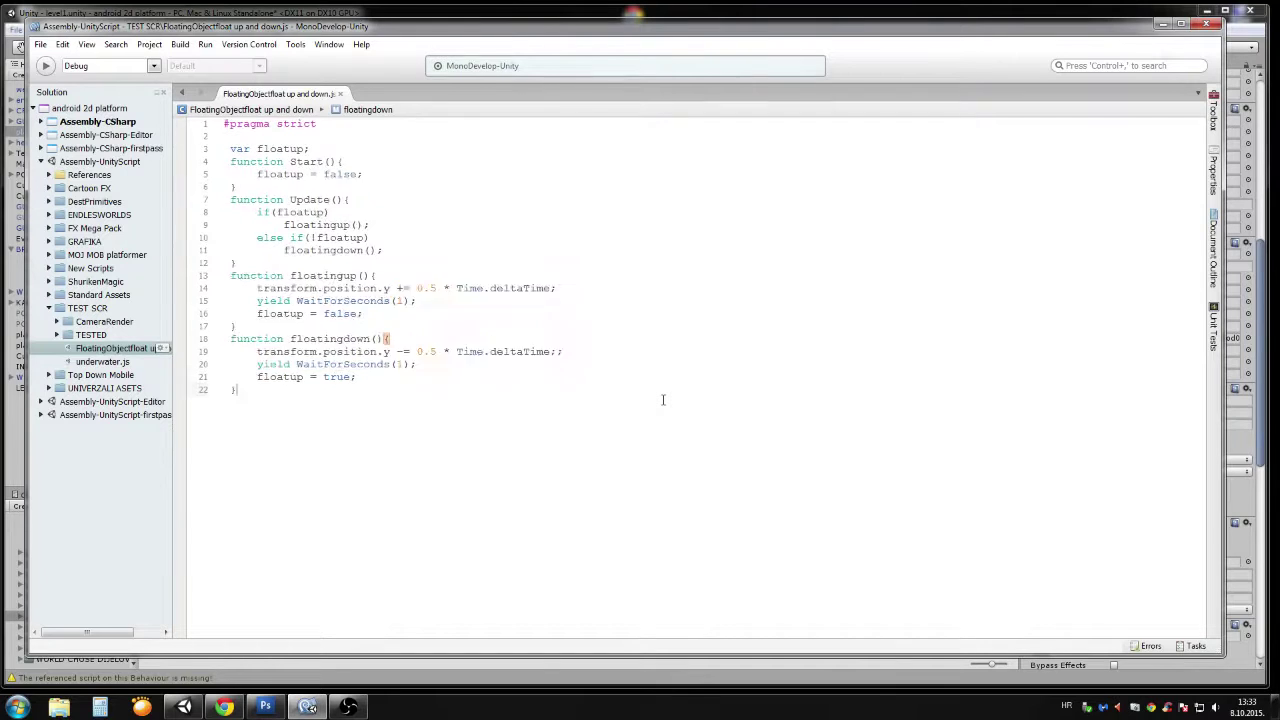
{"action": "scroll", "coordinate": [662, 400], "scroll_direction": "up", "scroll_amount": 2, "text": "ctrl"}
{"action": "scroll", "coordinate": [662, 400], "scroll_direction": "up", "scroll_amount": 1, "text": "ctrl"}
{"action": "scroll", "coordinate": [662, 400], "scroll_direction": "up", "scroll_amount": 1, "text": "ctrl"}
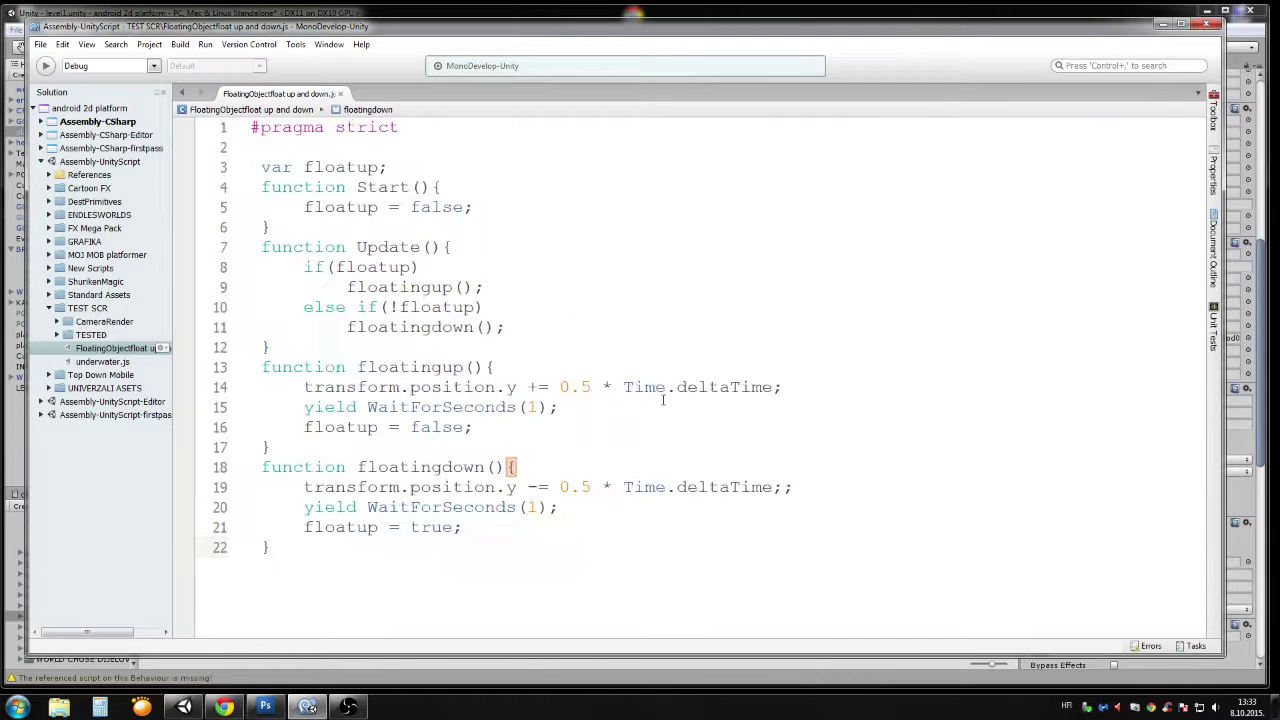
{"action": "left_click", "coordinate": [585, 387]}
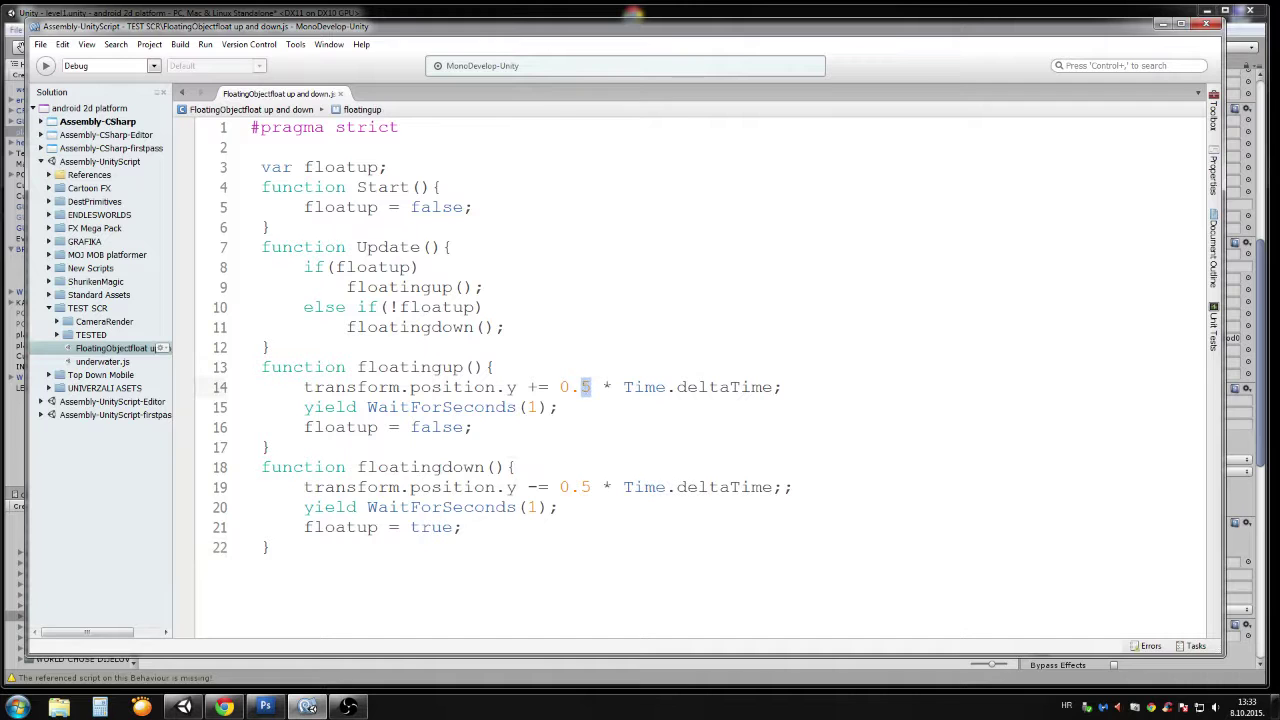
{"action": "left_click", "coordinate": [585, 487]}
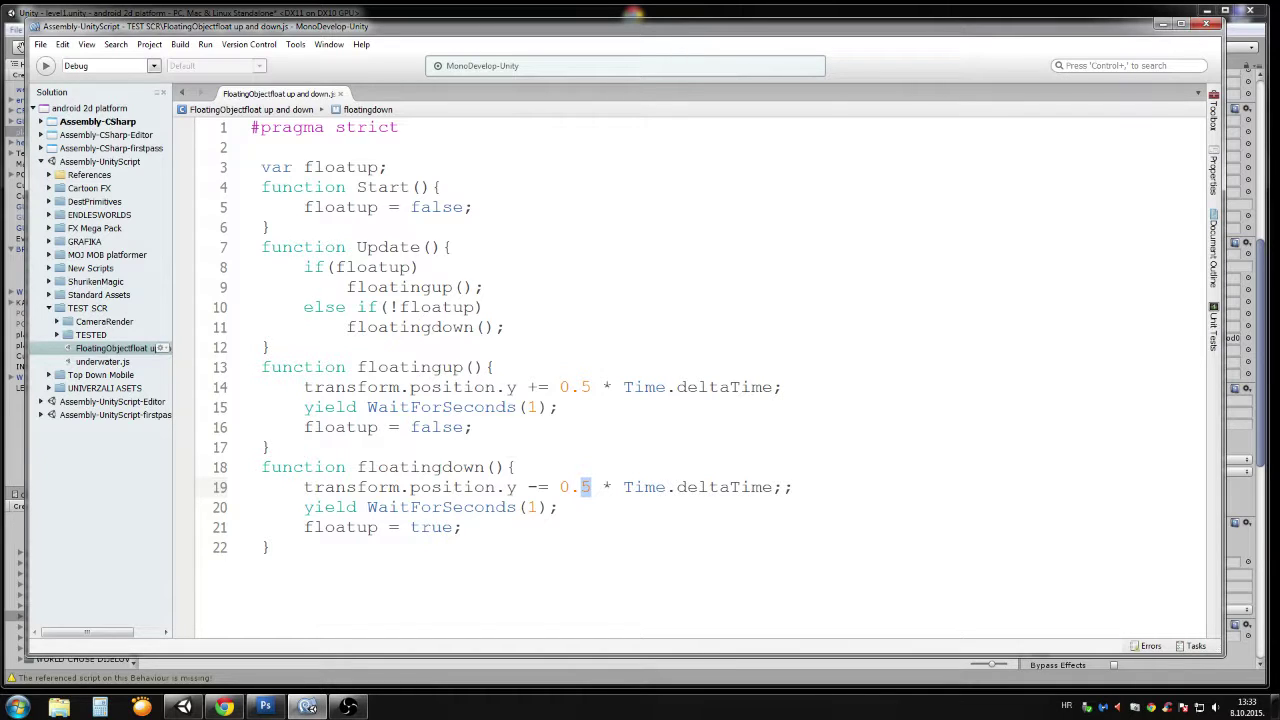
{"action": "left_click", "coordinate": [585, 387]}
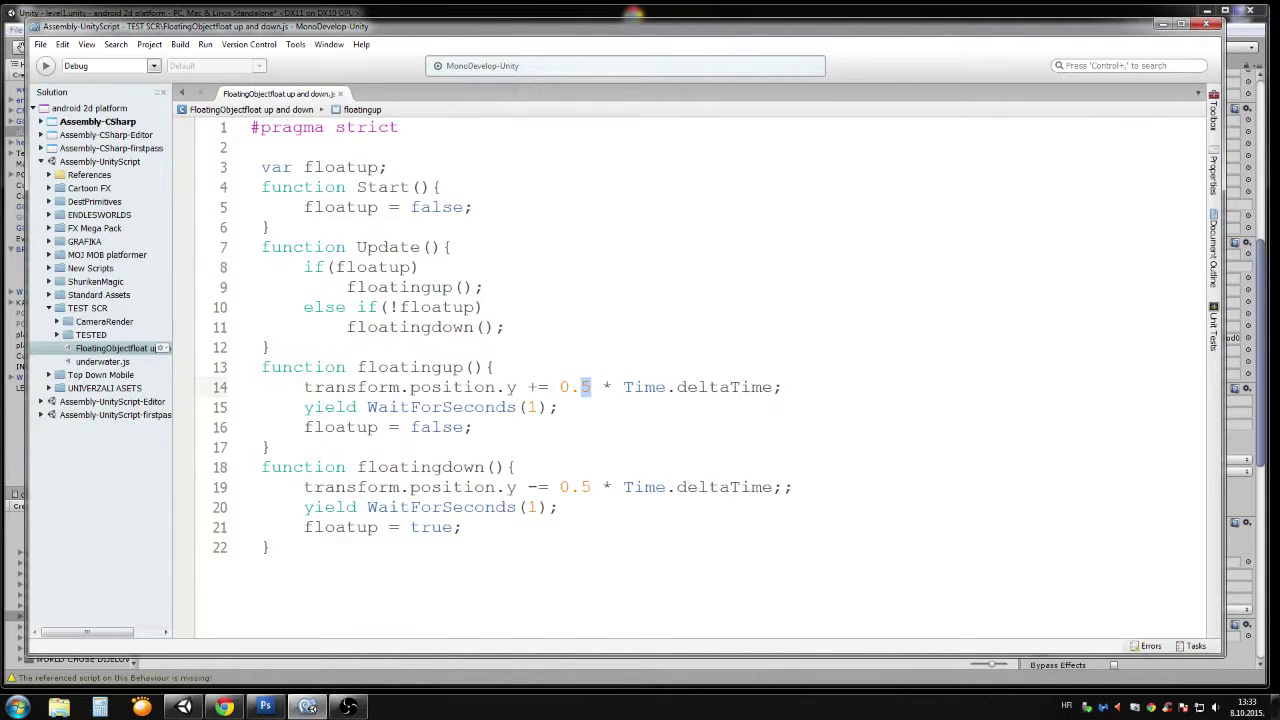
{"action": "left_click", "coordinate": [586, 487]}
- Change the rise speed on line 14 from 0.5 to 0.9 and begin saving
{"action": "double_click", "coordinate": [586, 387]}
{"action": "left_click_drag", "start_coordinate": [591, 387], "coordinate": [560, 387]}
{"action": "left_click_drag", "start_coordinate": [591, 487], "coordinate": [560, 487]}
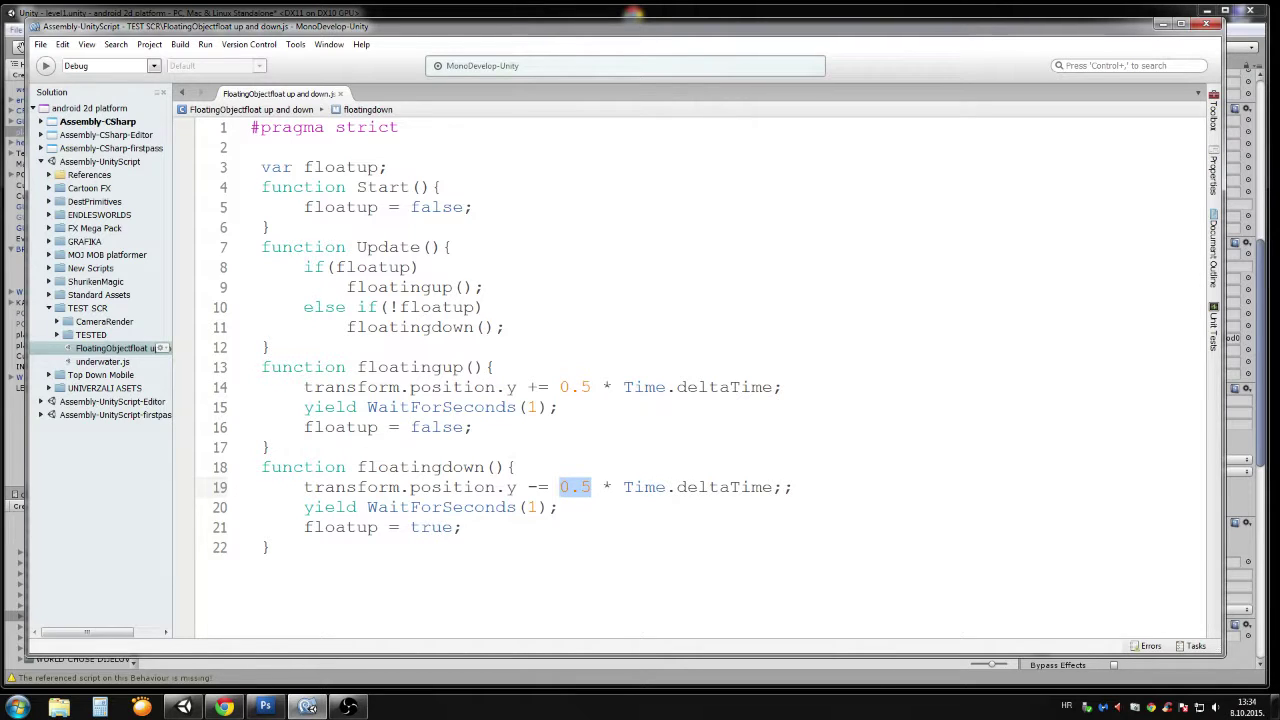
{"action": "left_click", "coordinate": [591, 387]}
{"action": "left_click_drag", "start_coordinate": [591, 387], "coordinate": [581, 387]}
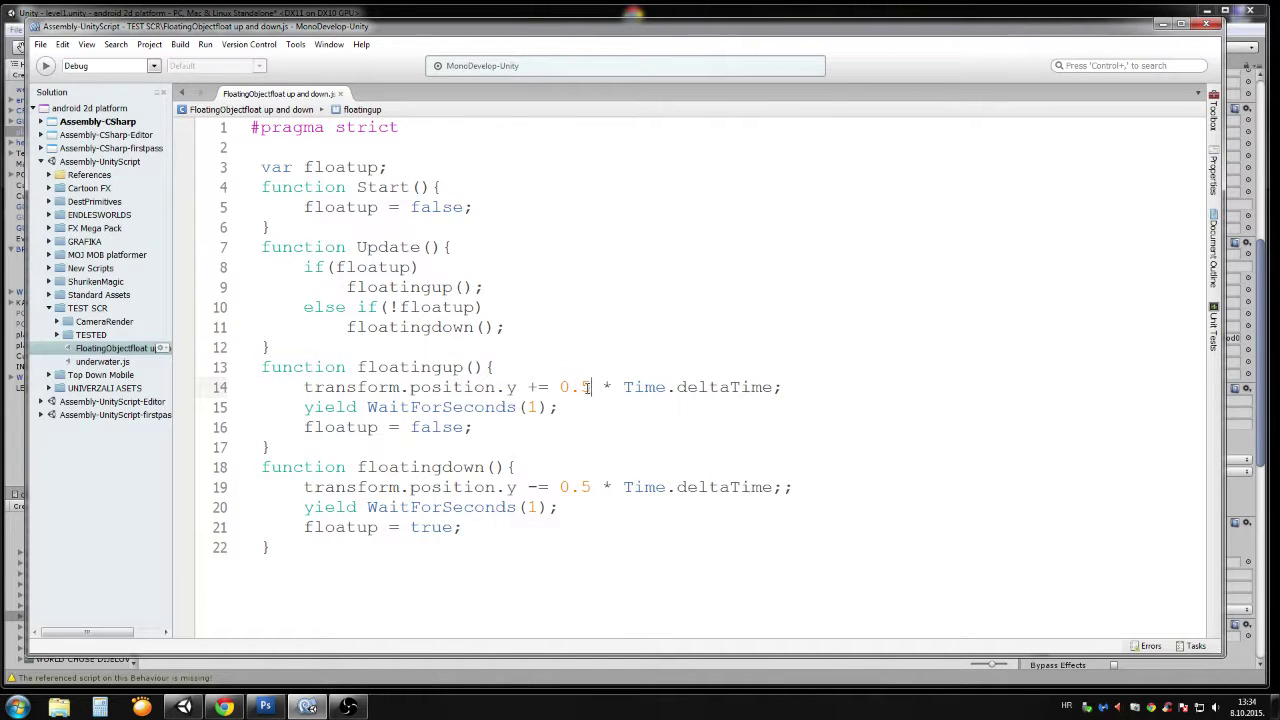
{"action": "left_click_drag", "start_coordinate": [591, 487], "coordinate": [583, 487]}
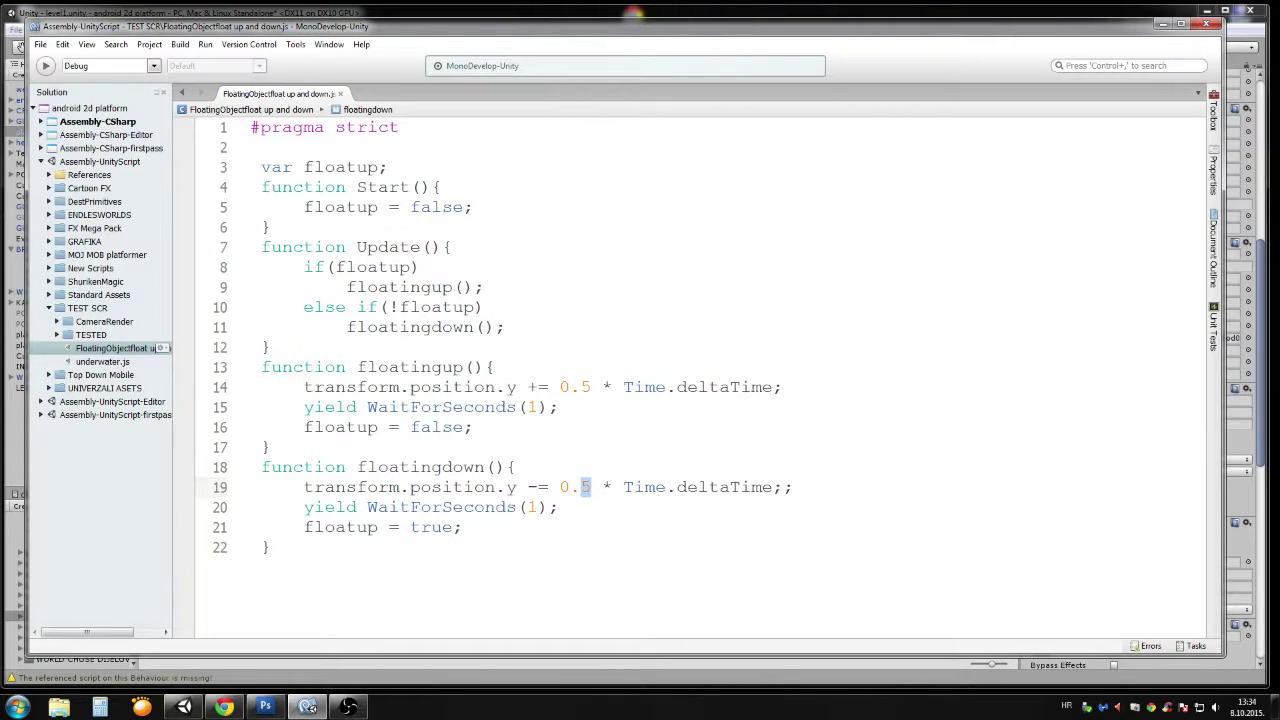
{"action": "left_click_drag", "start_coordinate": [591, 387], "coordinate": [584, 387]}
{"action": "type", "text": "9"}
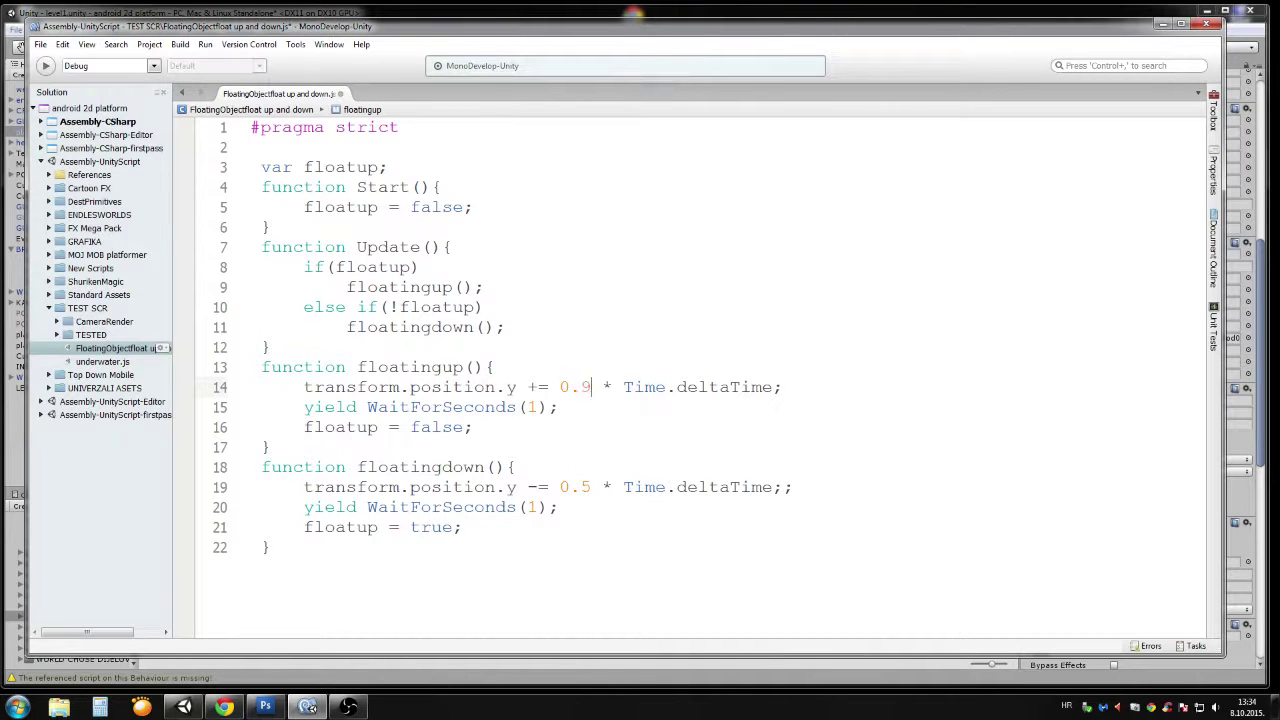
{"action": "left_click", "coordinate": [44, 45]}
- Save the float script, return to Unity, and start play mode
{"action": "left_click", "coordinate": [66, 88]}
{"action": "left_click", "coordinate": [24, 14]}
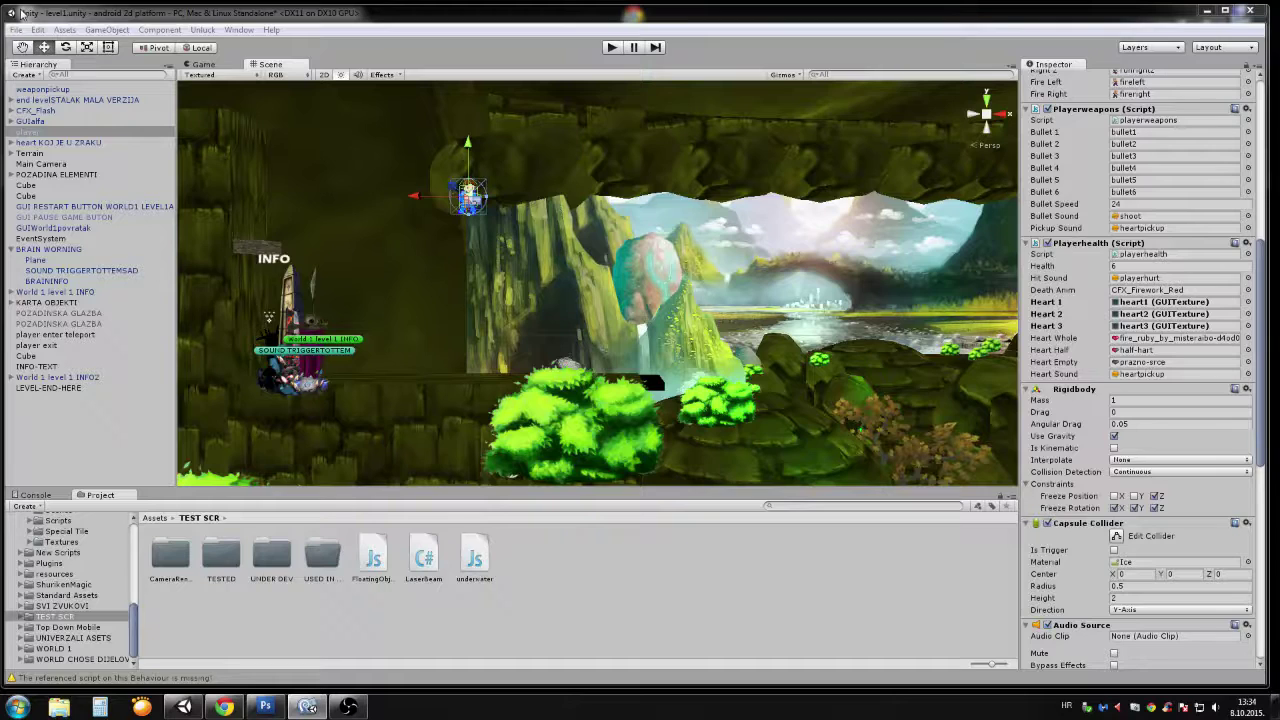
{"action": "left_click", "coordinate": [613, 50]}
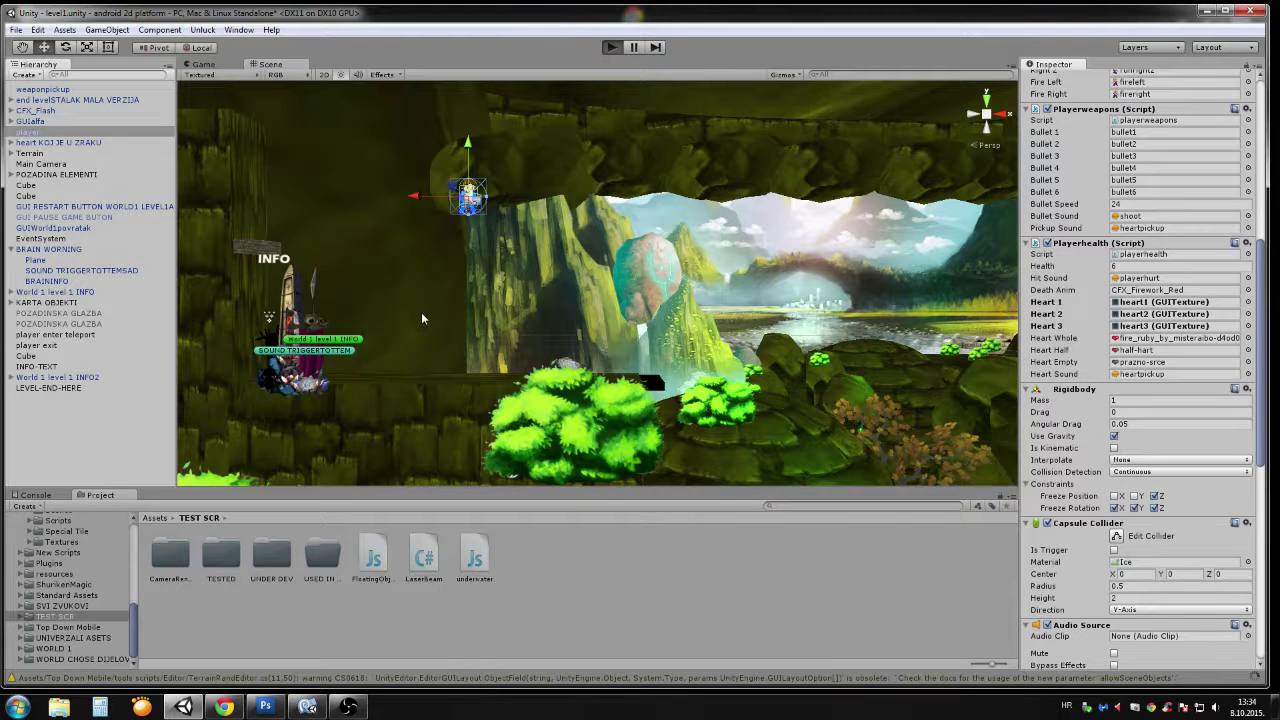
{"action": "key", "text": "ctrl+p"}
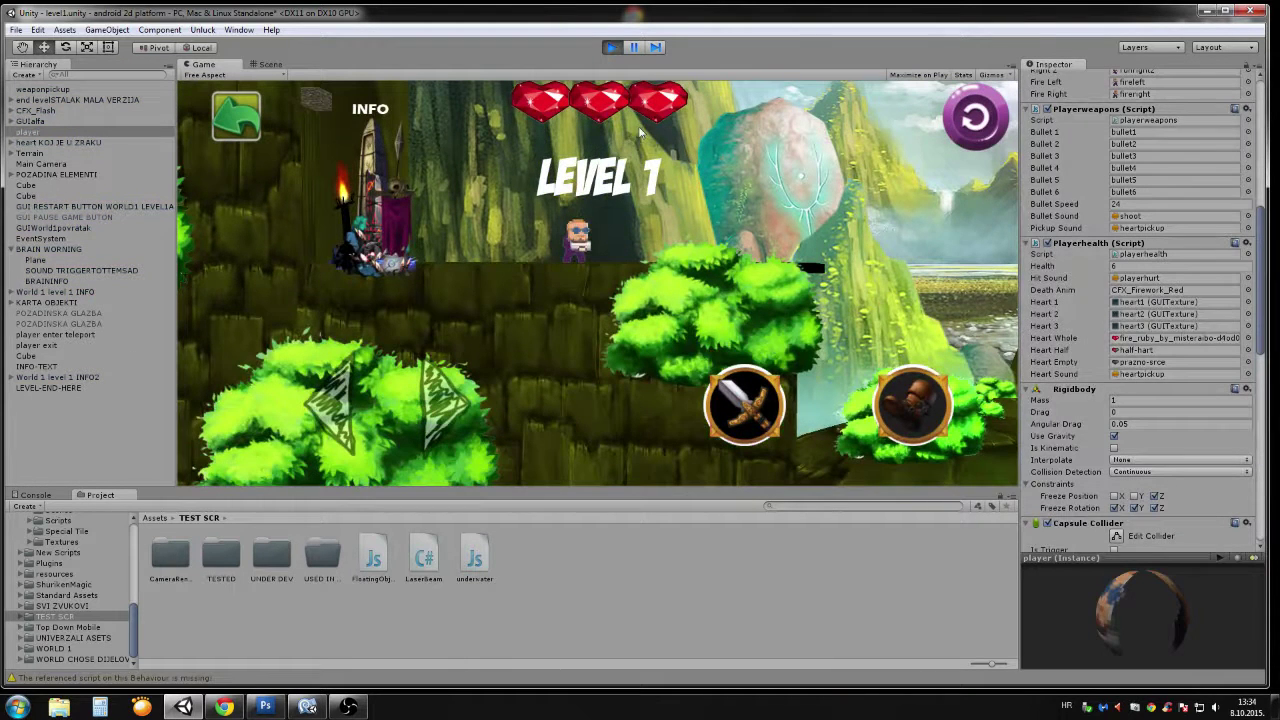
- Turn off the player's Use Gravity during play, stop the game, and return to the script
{"action": "left_click", "coordinate": [58, 134]}
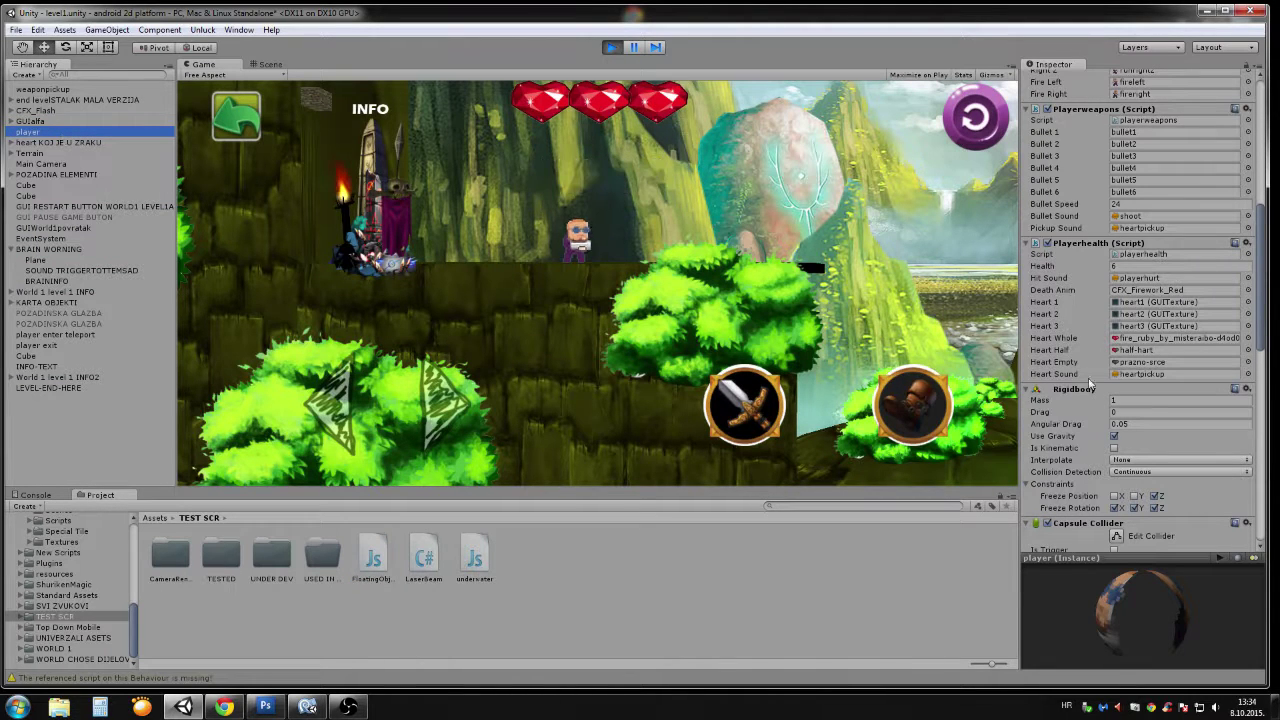
{"action": "left_click", "coordinate": [1114, 436]}
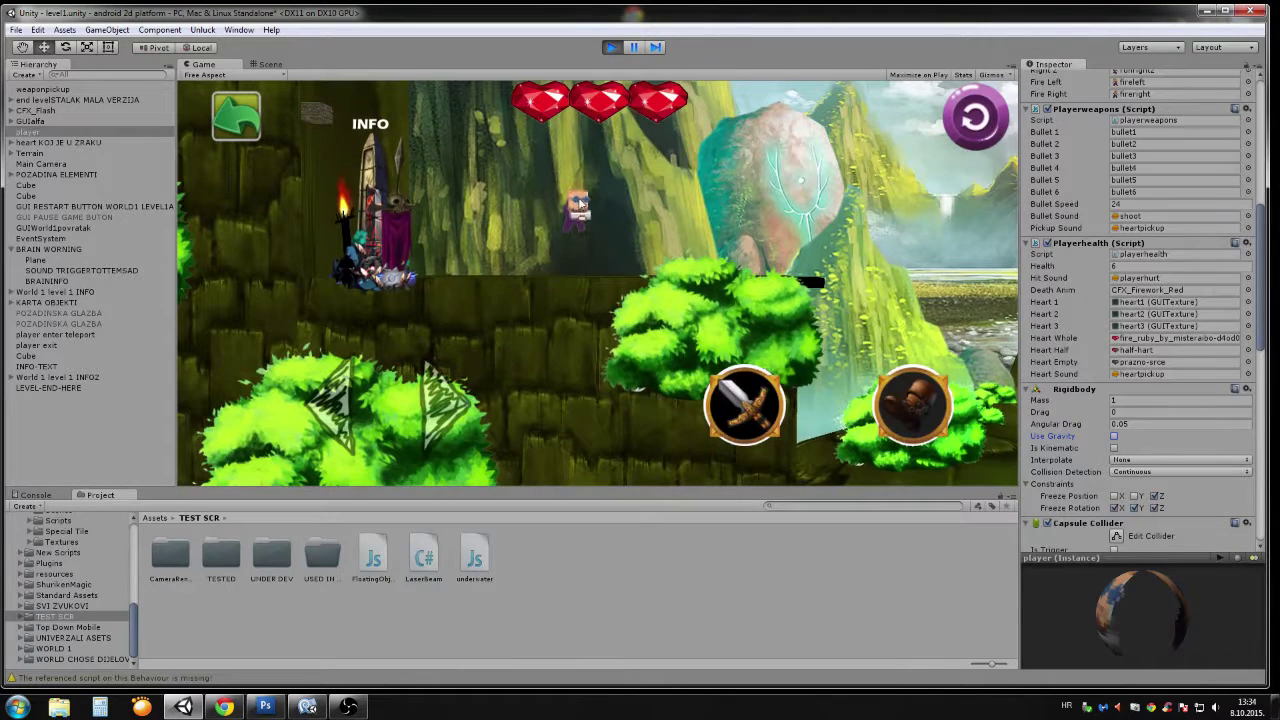
{"action": "left_click", "coordinate": [611, 47]}
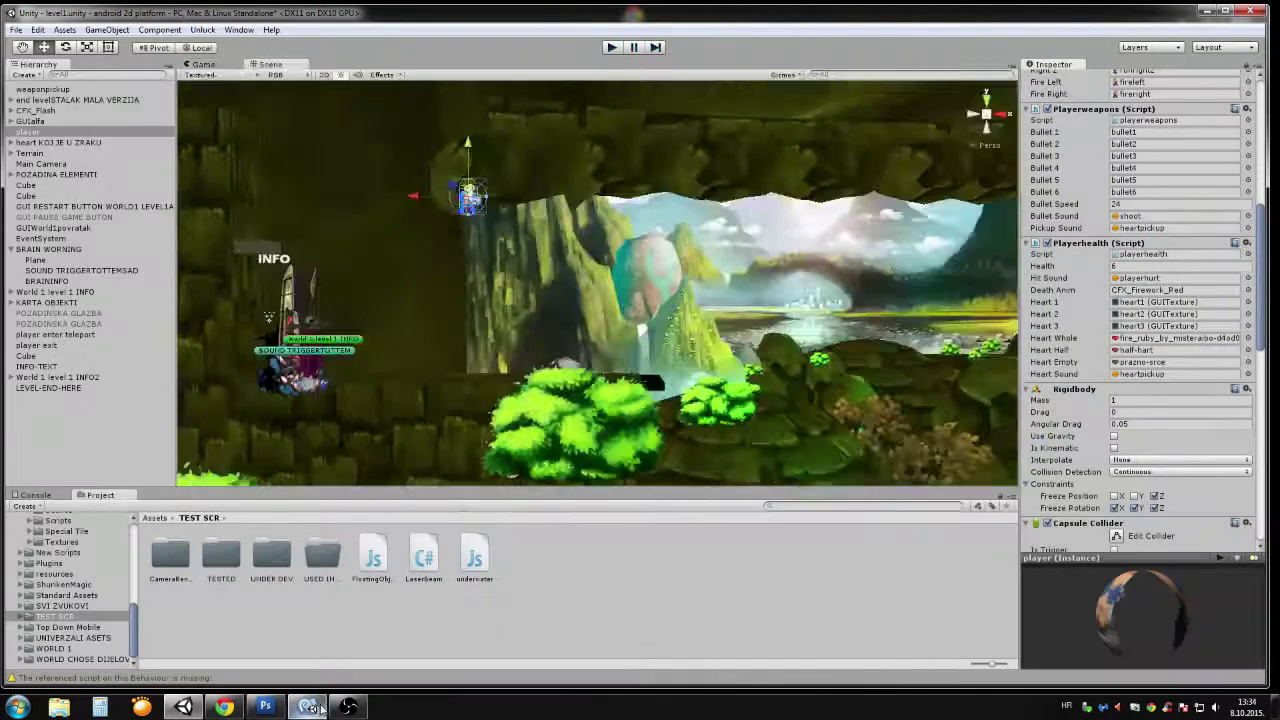
{"action": "left_click", "coordinate": [307, 707]}
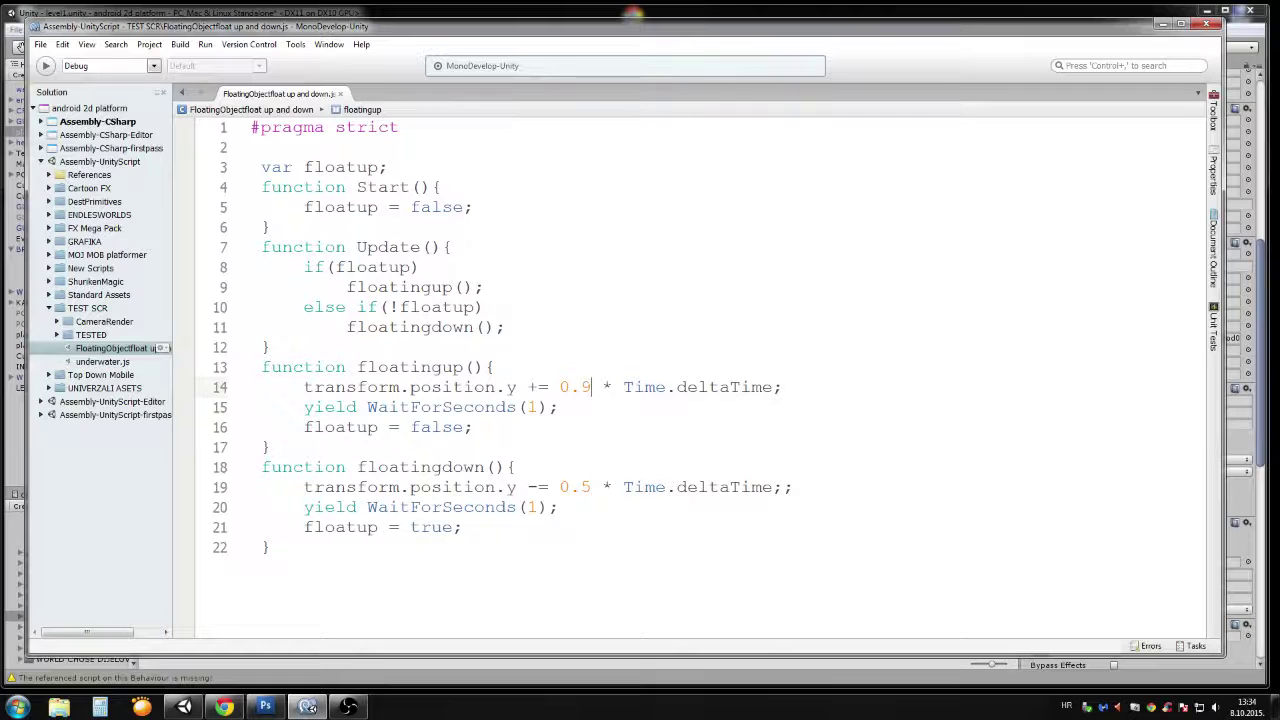
- Set the rise and fall speed values temporarily to 0.3
{"action": "double_click", "coordinate": [586, 387]}
{"action": "left_click", "coordinate": [586, 487]}
{"action": "mouse_move", "coordinate": [592, 387]}
{"action": "left_mouse_down"}
{"action": "mouse_move", "coordinate": [588, 220]}
{"action": "mouse_move", "coordinate": [585, 386]}
{"action": "left_mouse_up"}
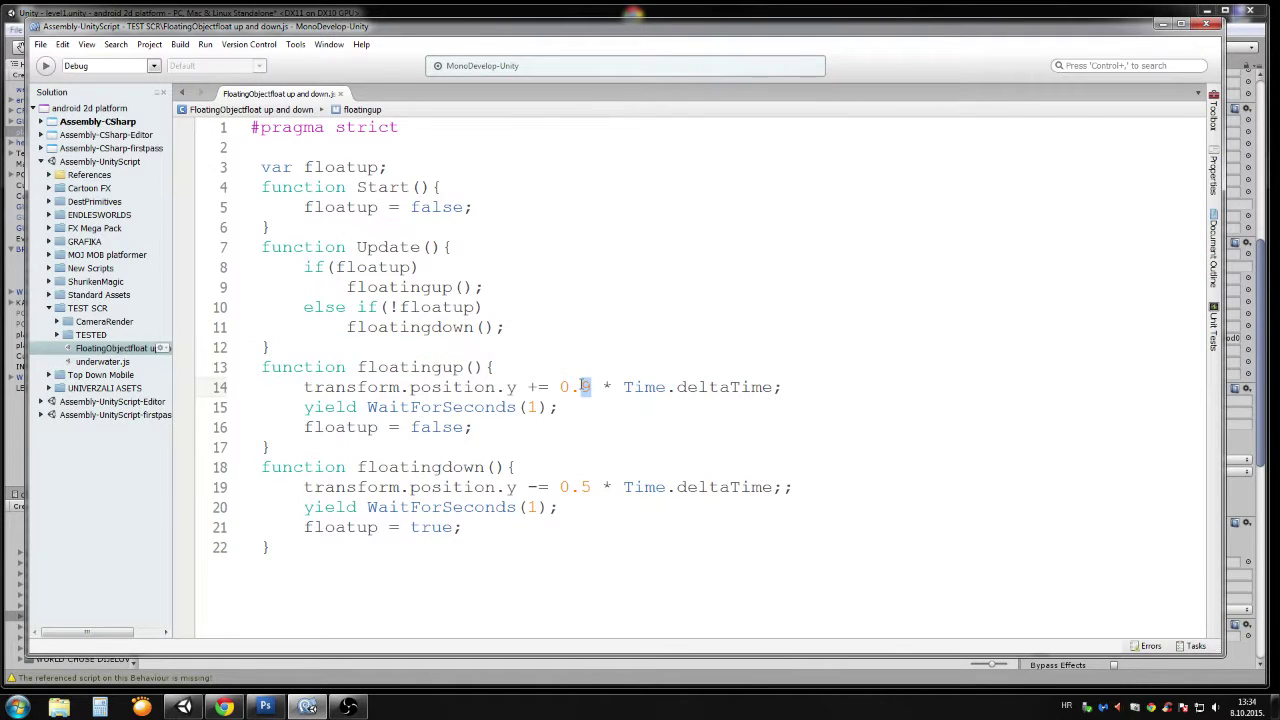
{"action": "double_click", "coordinate": [584, 488]}
{"action": "mouse_move", "coordinate": [592, 488]}
{"action": "left_mouse_down"}
{"action": "mouse_move", "coordinate": [590, 545]}
{"action": "mouse_move", "coordinate": [594, 490]}
{"action": "left_mouse_up"}
{"action": "double_click", "coordinate": [586, 387]}
{"action": "type", "text": "3"}
{"action": "double_click", "coordinate": [586, 487]}
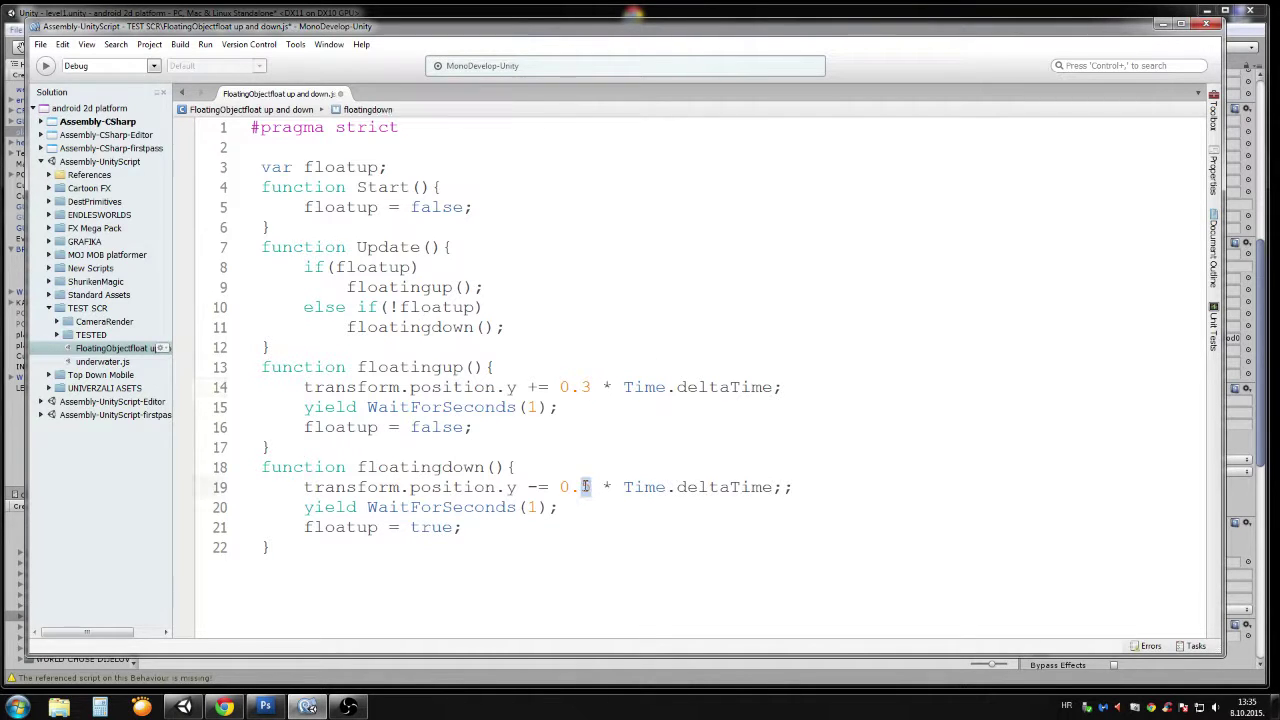
{"action": "type", "text": "3"}
- Change both the rise and fall speeds to 0.4 and save the script
{"action": "double_click", "coordinate": [586, 387]}
{"action": "type", "text": "4"}
{"action": "right_click", "coordinate": [571, 400]}
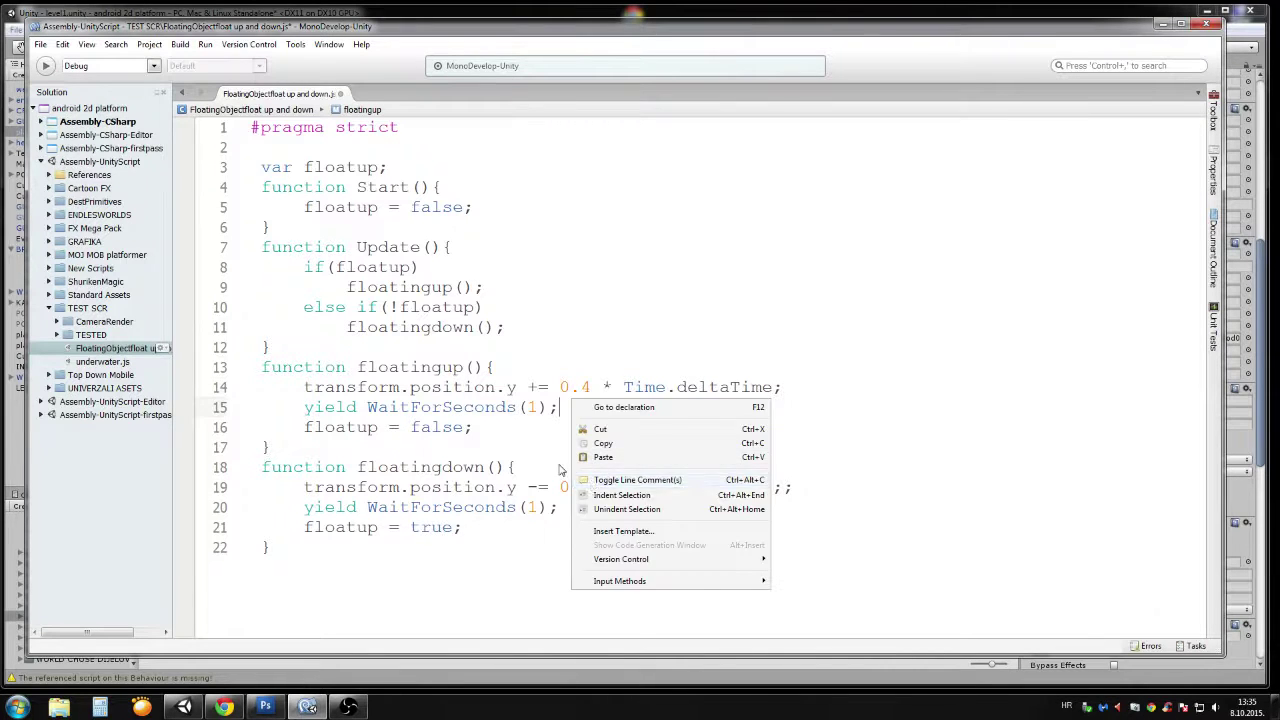
{"action": "key", "text": "Escape"}
{"action": "left_click", "coordinate": [590, 487]}
{"action": "key", "text": "BackSpace"}
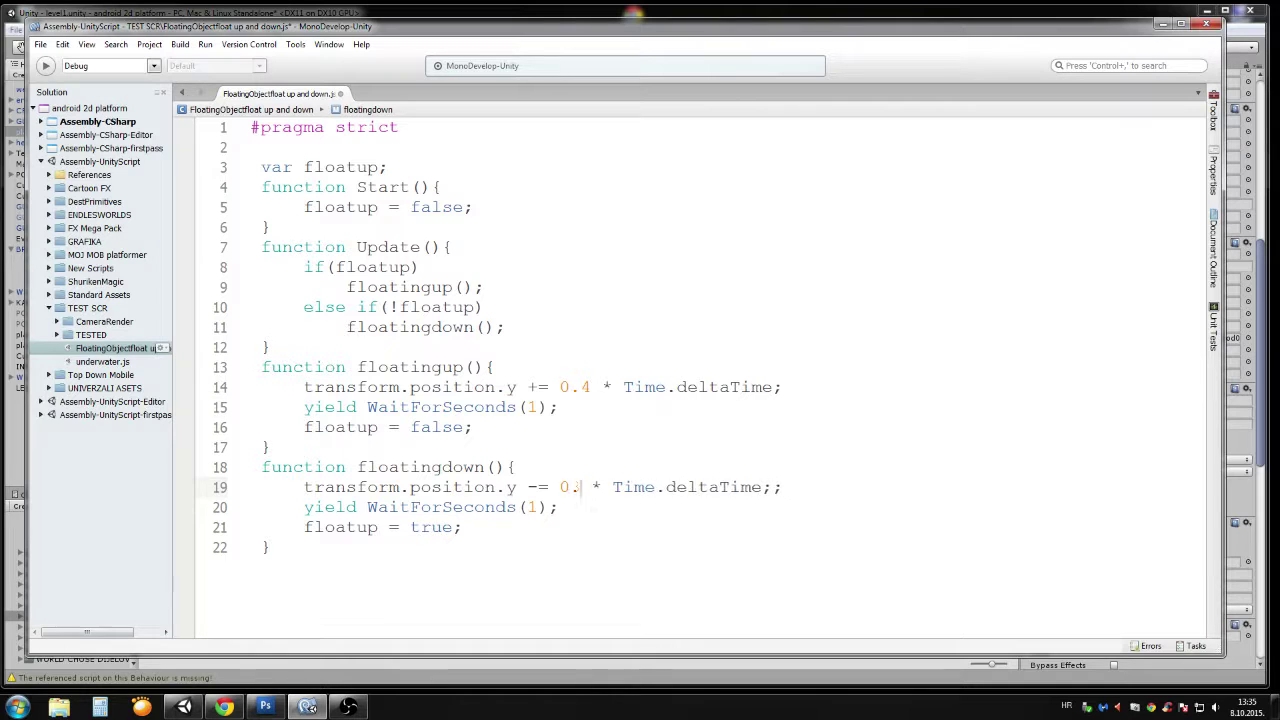
{"action": "type", "text": "4"}
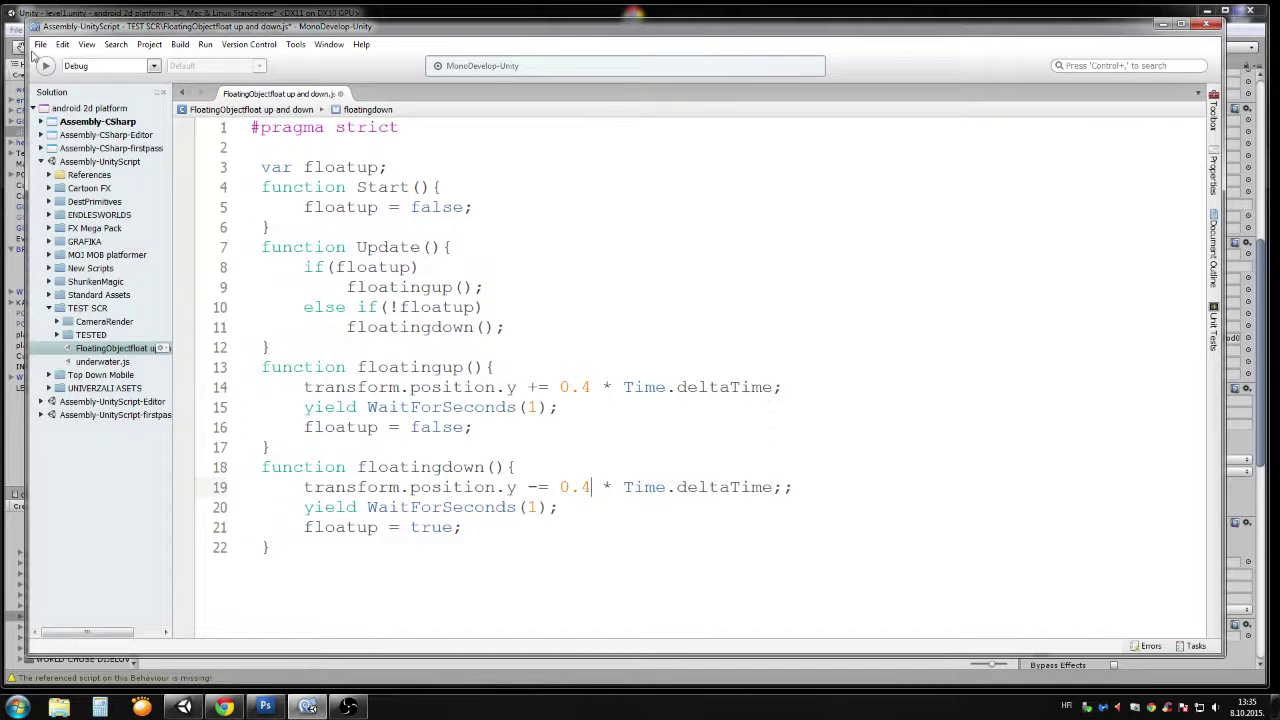
{"action": "left_click", "coordinate": [40, 45]}
{"action": "left_click", "coordinate": [60, 98]}
- Drag the FloatingObject script onto the BRAIN WORNING Plane's Inspector, then run the game
{"action": "left_click", "coordinate": [1162, 23]}
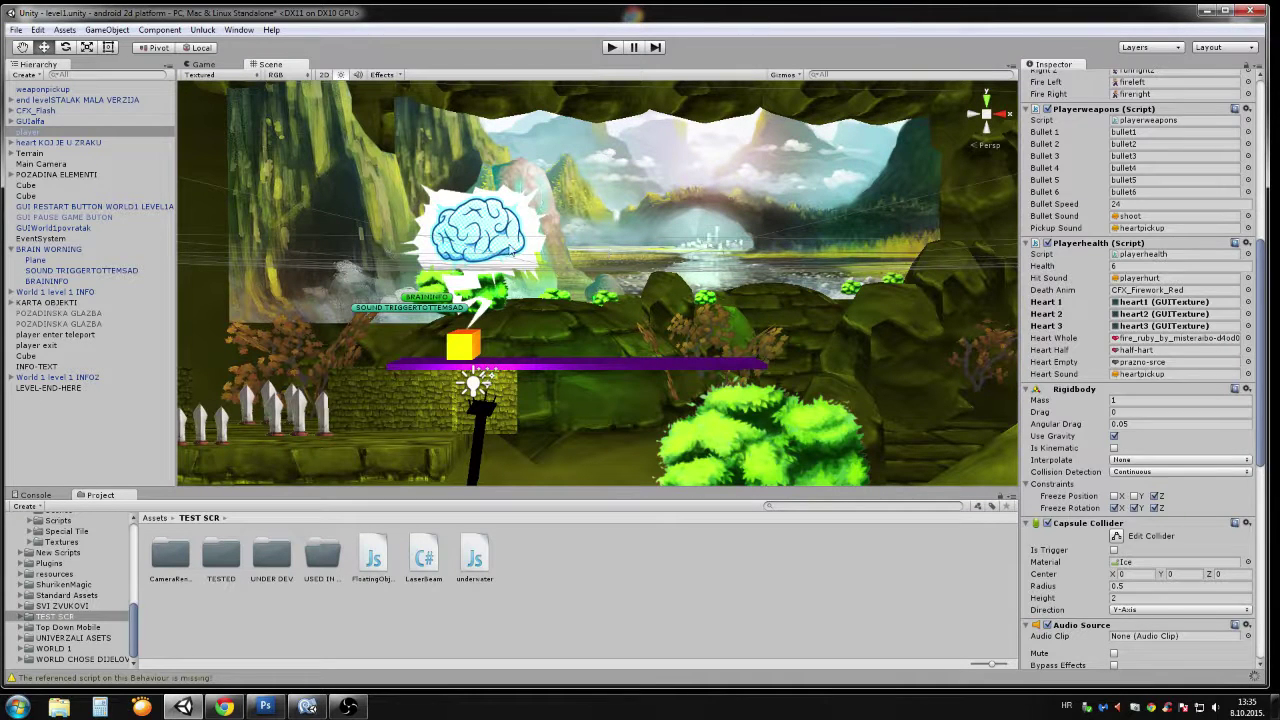
{"action": "left_click", "coordinate": [513, 252]}
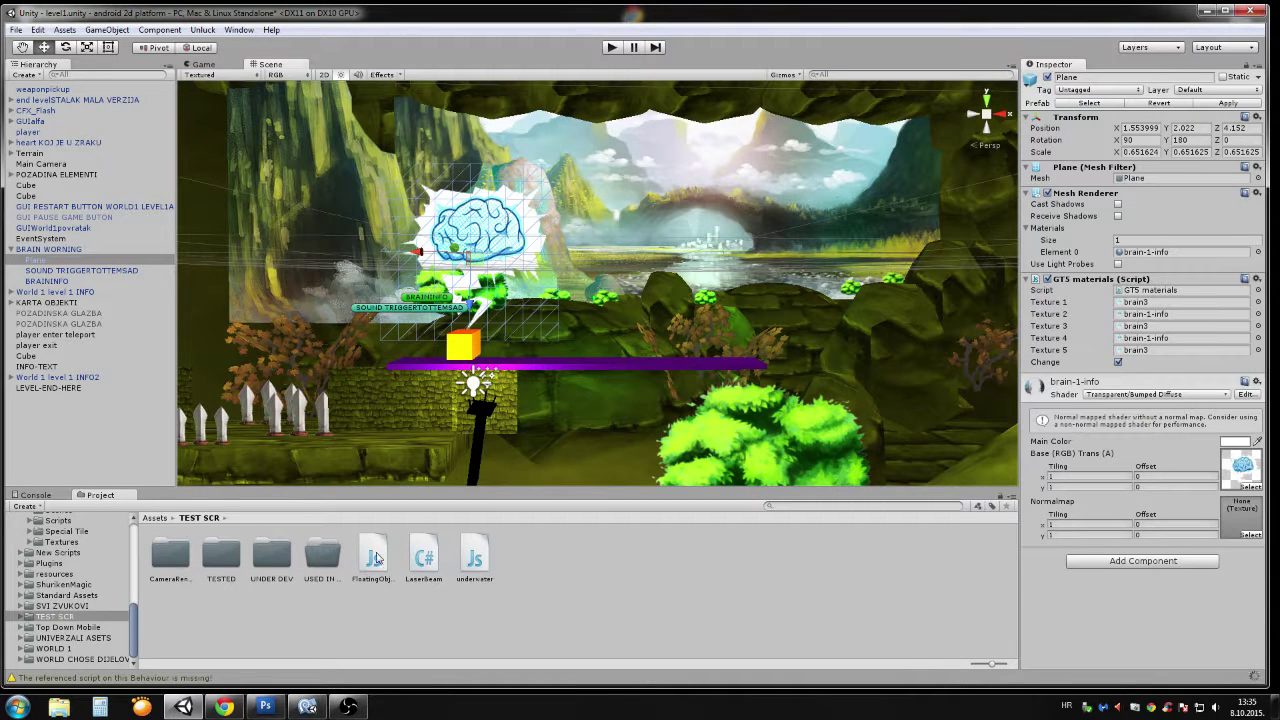
{"action": "left_click_drag", "start_coordinate": [376, 558], "coordinate": [1083, 645]}
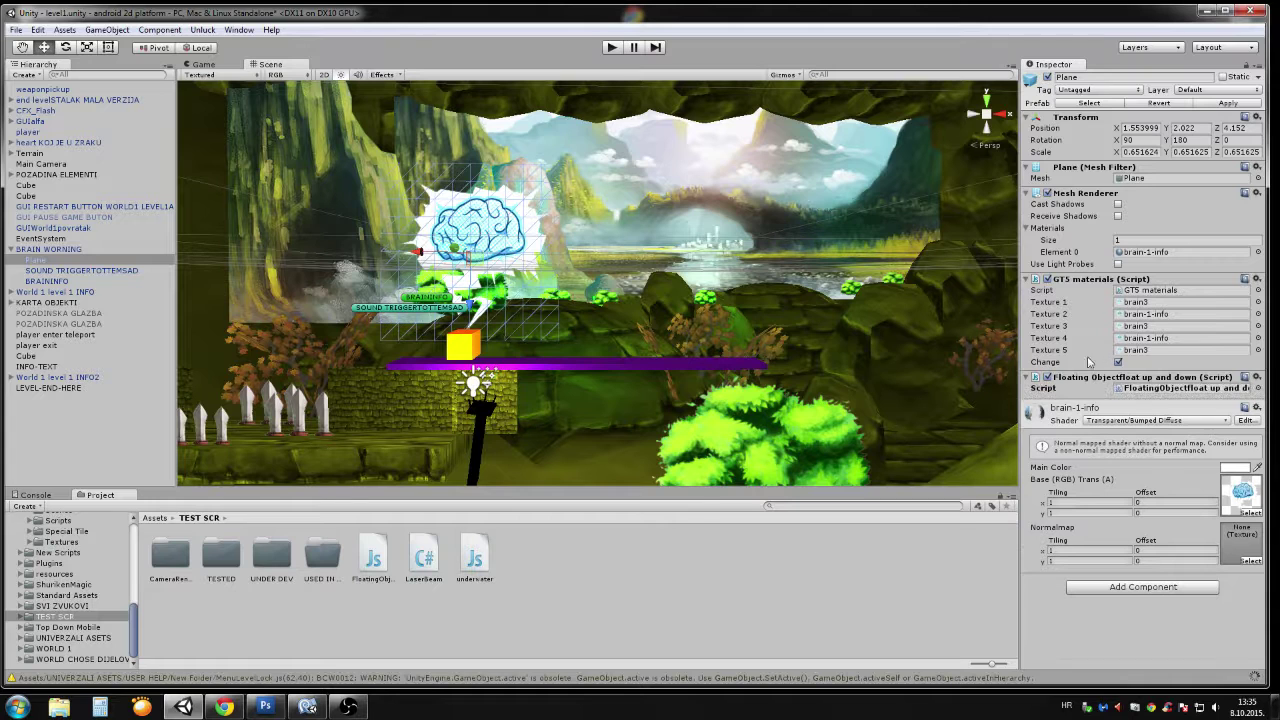
{"action": "key", "text": "ctrl+p"}
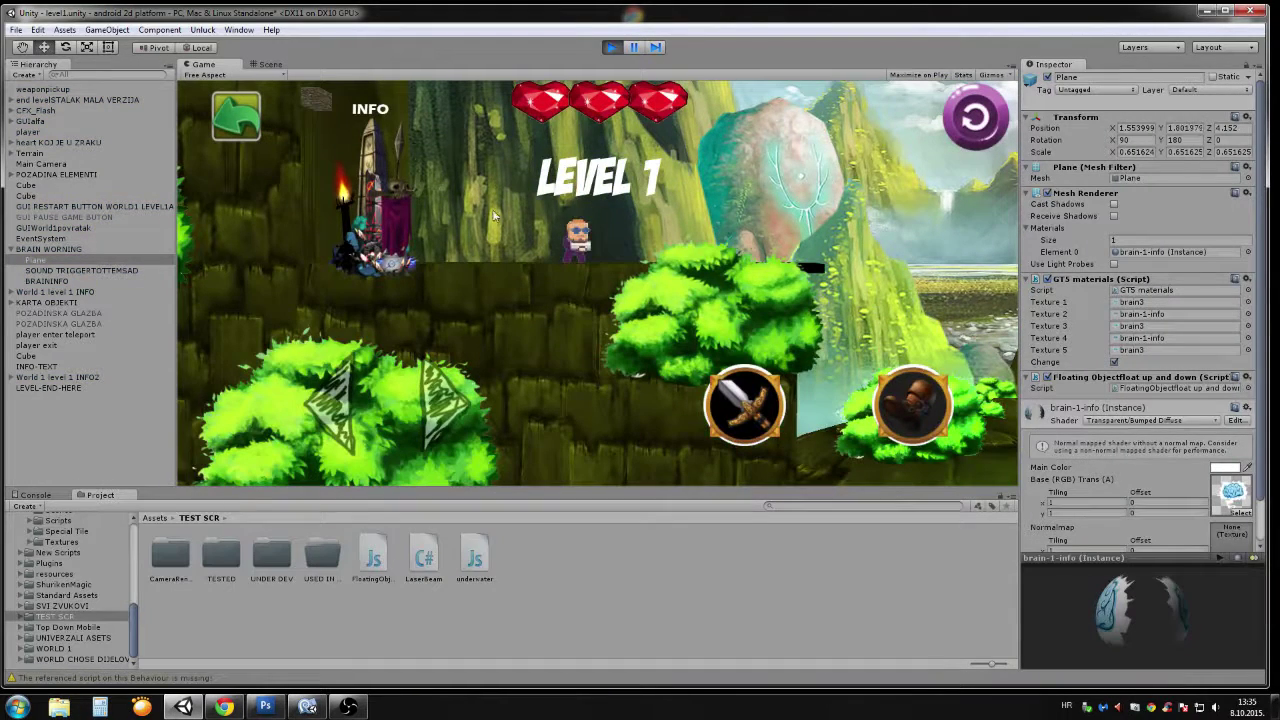
- Walk the player right to watch the brain popup float, stop Play mode, and restore OBS
{"action": "key", "text": "Right"}
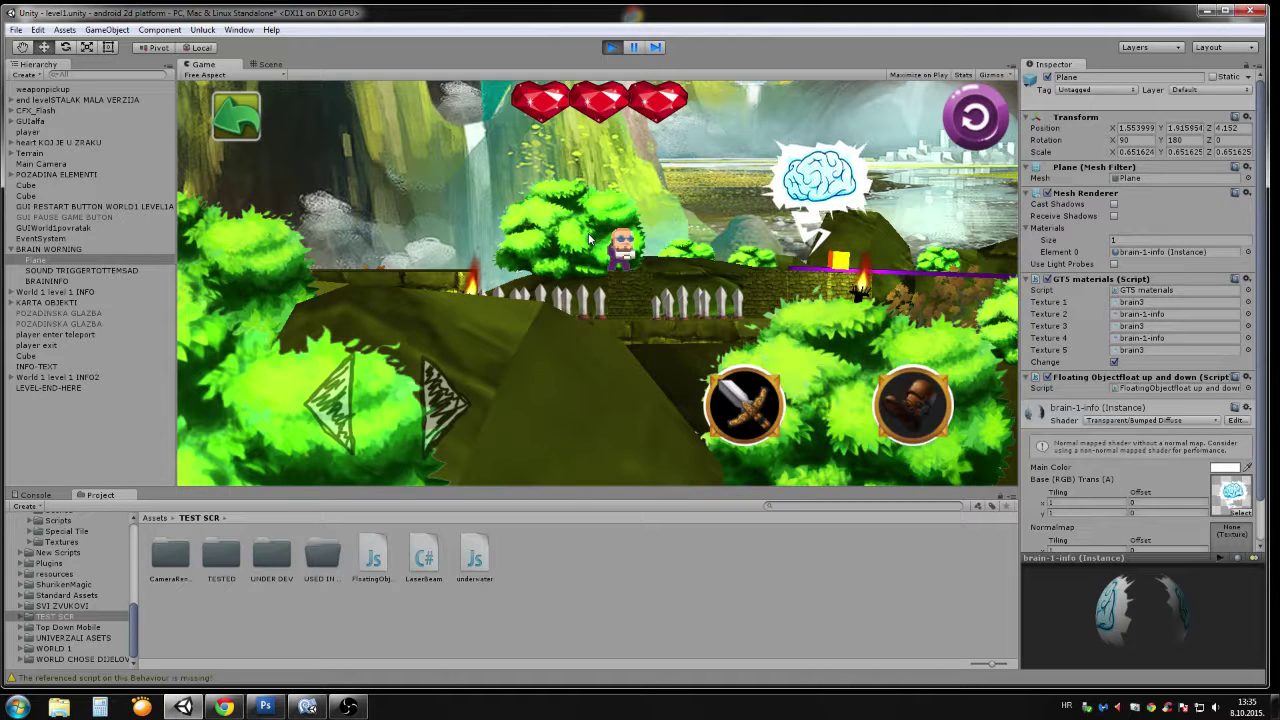
{"action": "key", "text": "ctrl+p"}
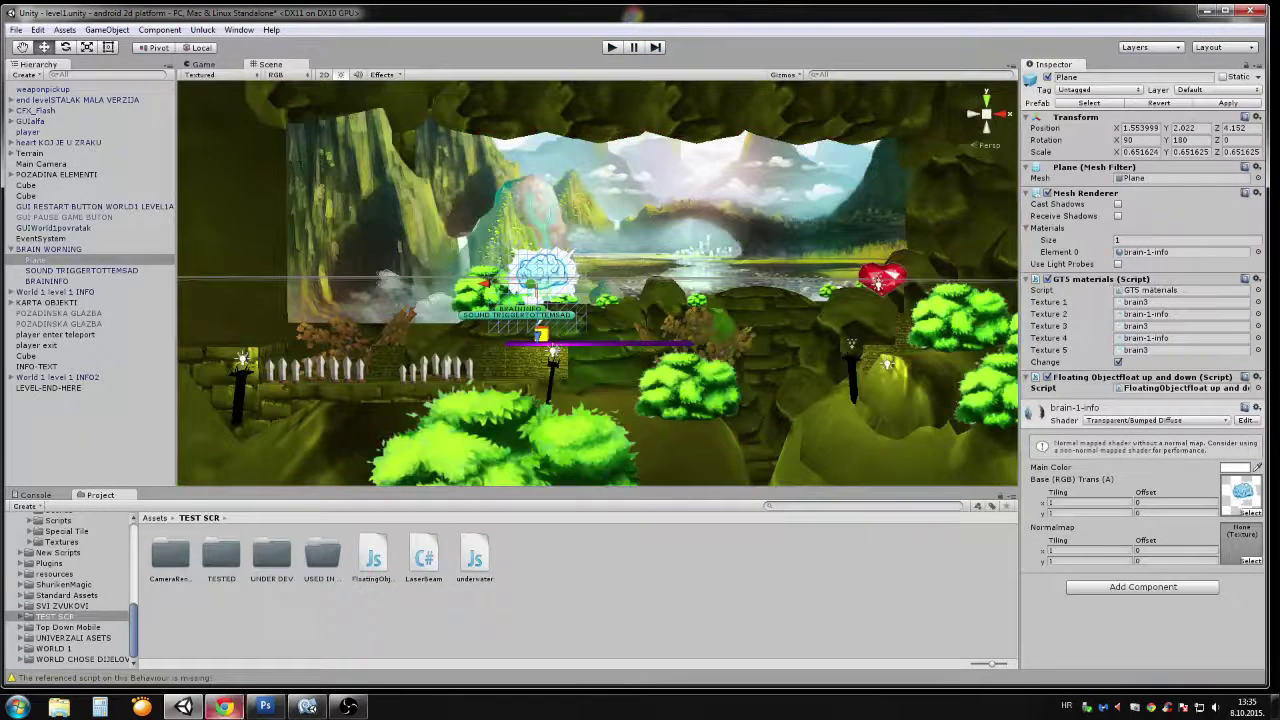
{"action": "mouse_move", "coordinate": [307, 707]}
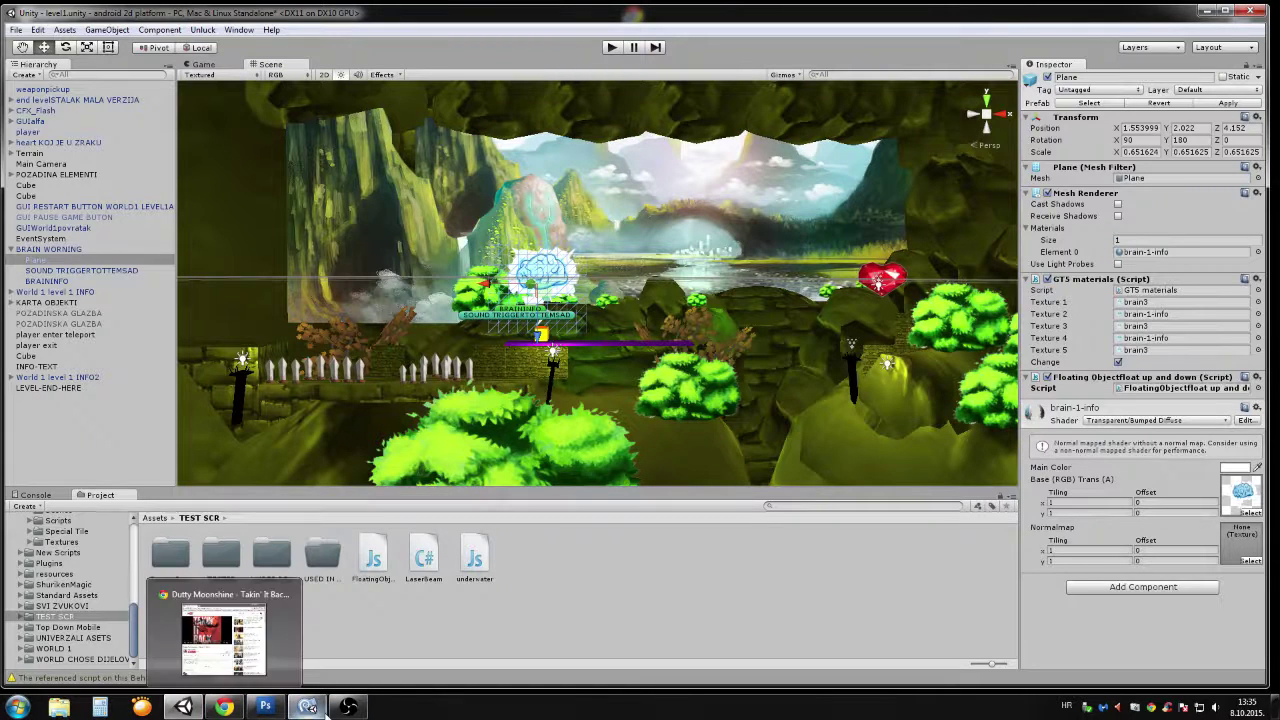
{"action": "left_click", "coordinate": [345, 709]}
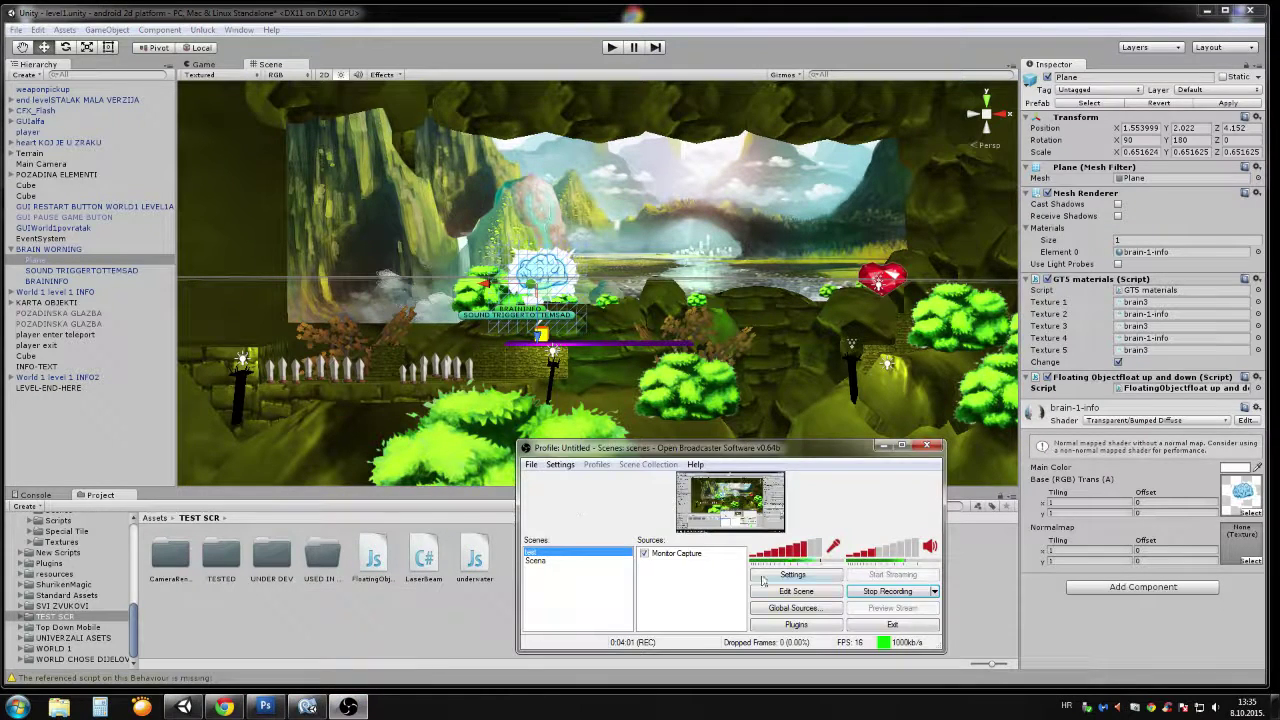